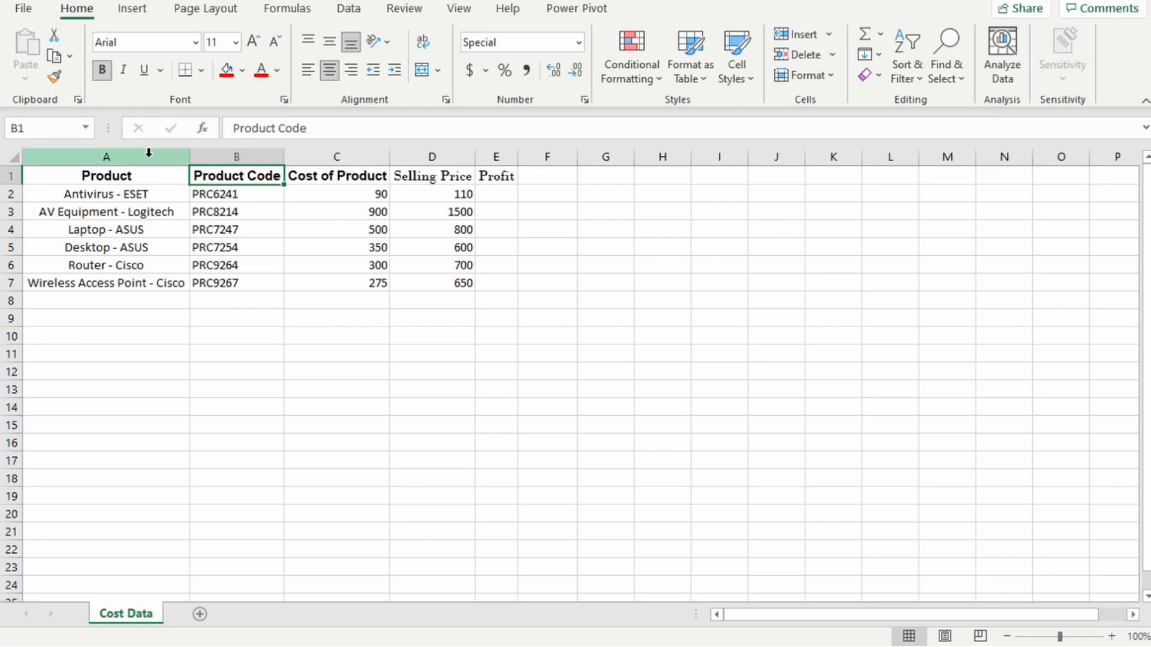
# Move the whole Product column between Product Code and Cost of Product without overwriting any data.
pyautogui.click(149, 154)
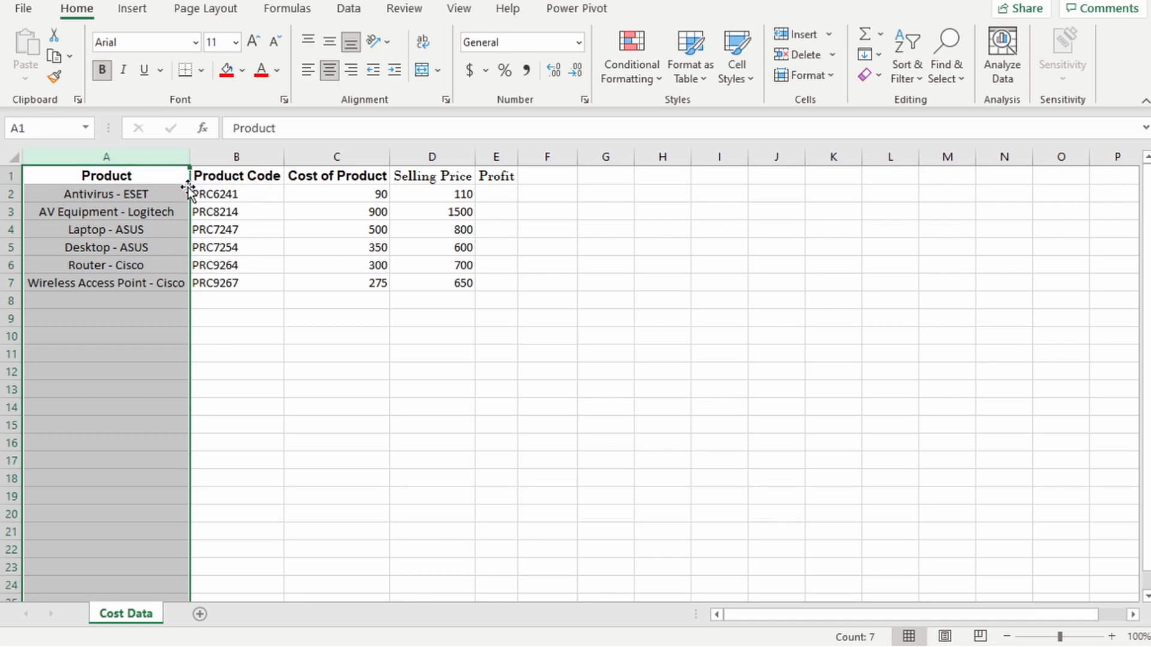
pyautogui.press('shift')
pyautogui.moveTo(188, 187); pyautogui.dragTo(253, 189)
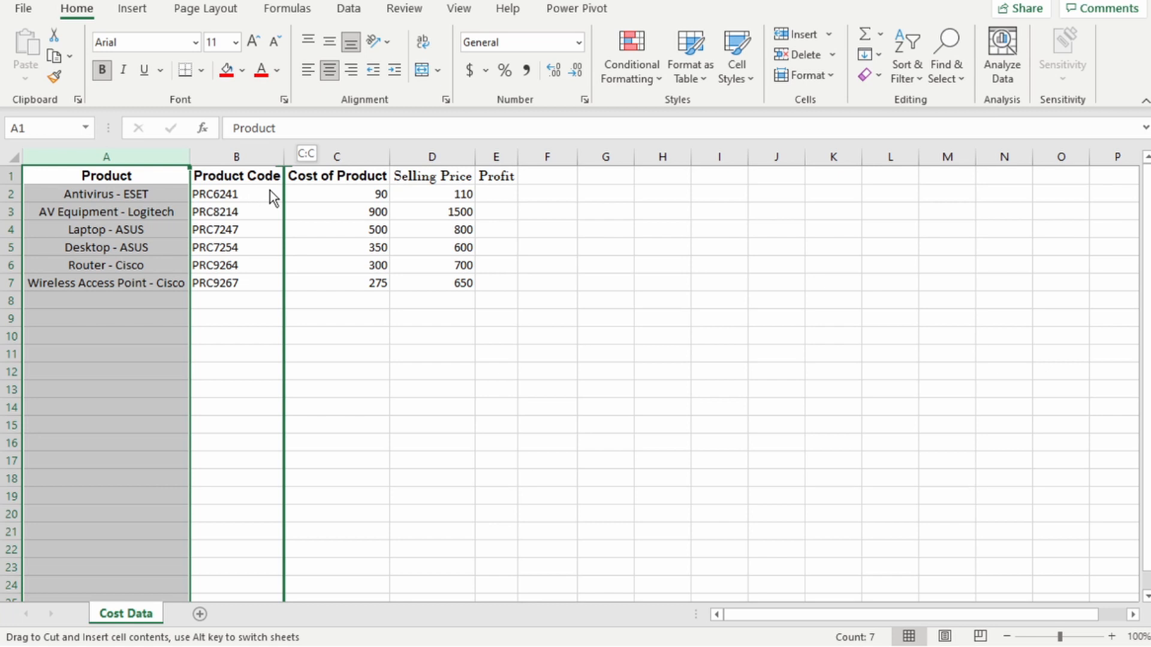
pyautogui.moveTo(270, 189); pyautogui.dragTo(270, 190)
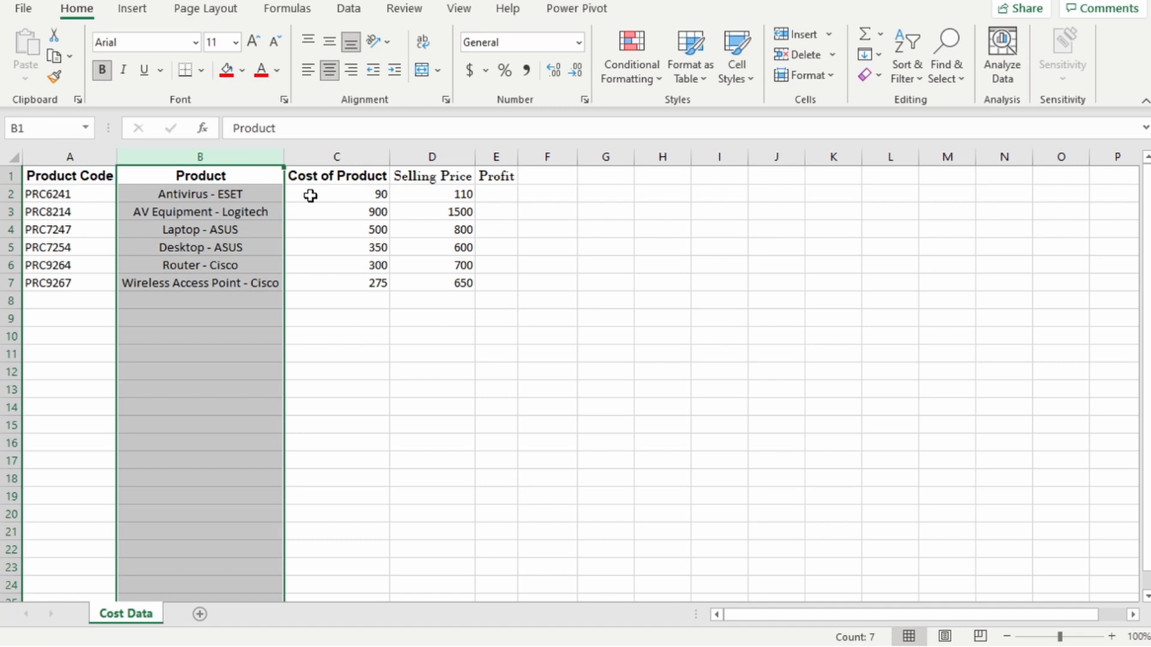
# Try to move the Product column directly onto the Cost of Product column, declining to replace its data.
pyautogui.moveTo(310, 196)
pyautogui.mouseDown()
pyautogui.moveTo(304, 187)
pyautogui.moveTo(325, 185)
pyautogui.mouseUp()
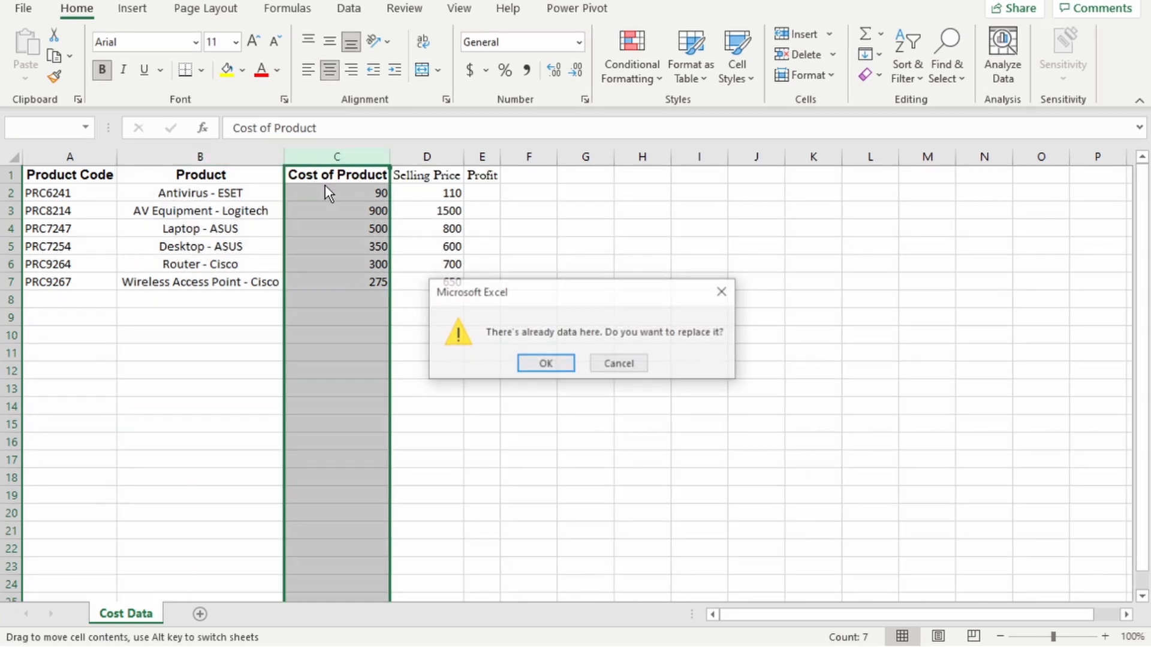
pyautogui.click(630, 370)
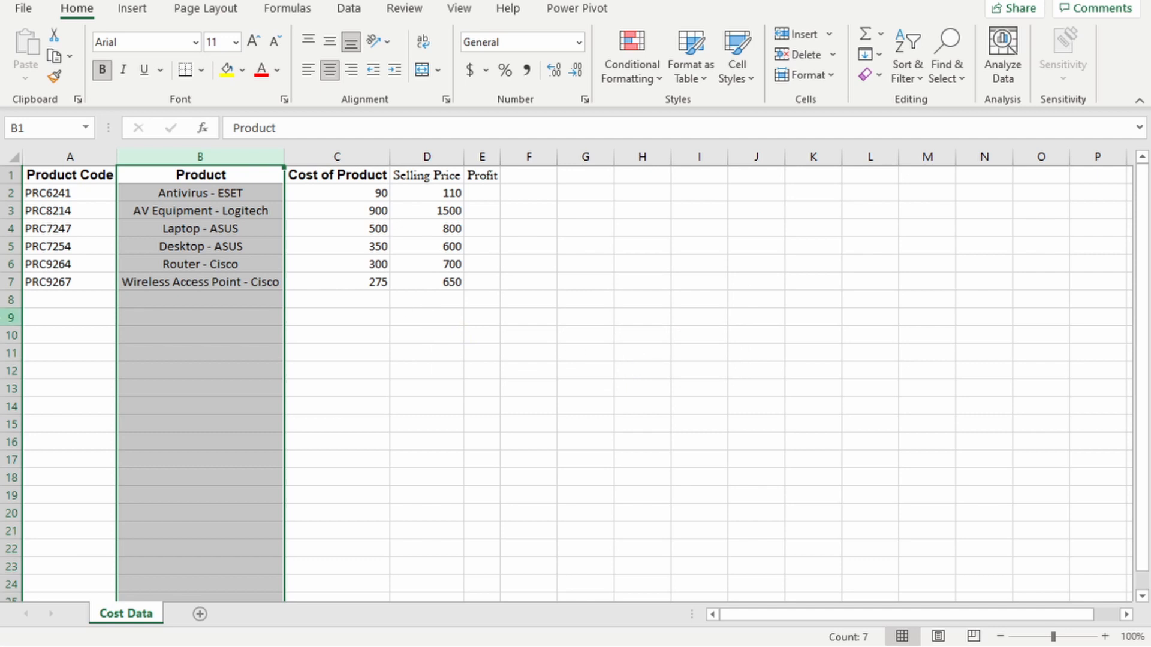
# Move the Desktop - ASUS row below the Wireless Access Point - Cisco row.
pyautogui.click(5, 245)
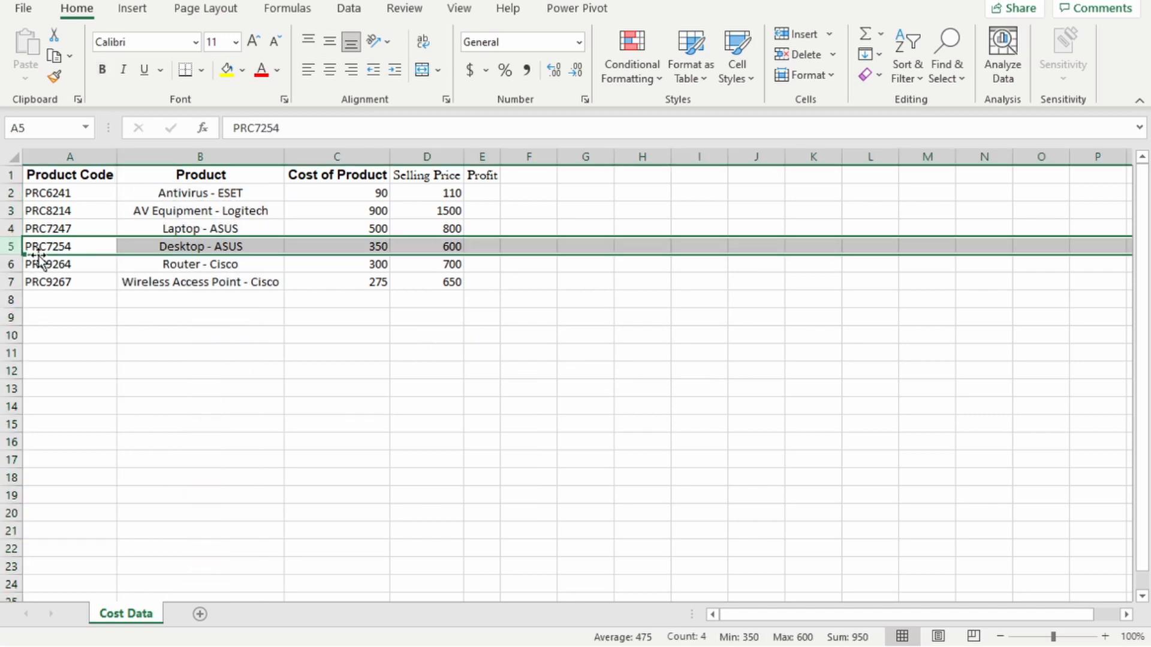
pyautogui.moveTo(38, 256); pyautogui.dragTo(37, 300)
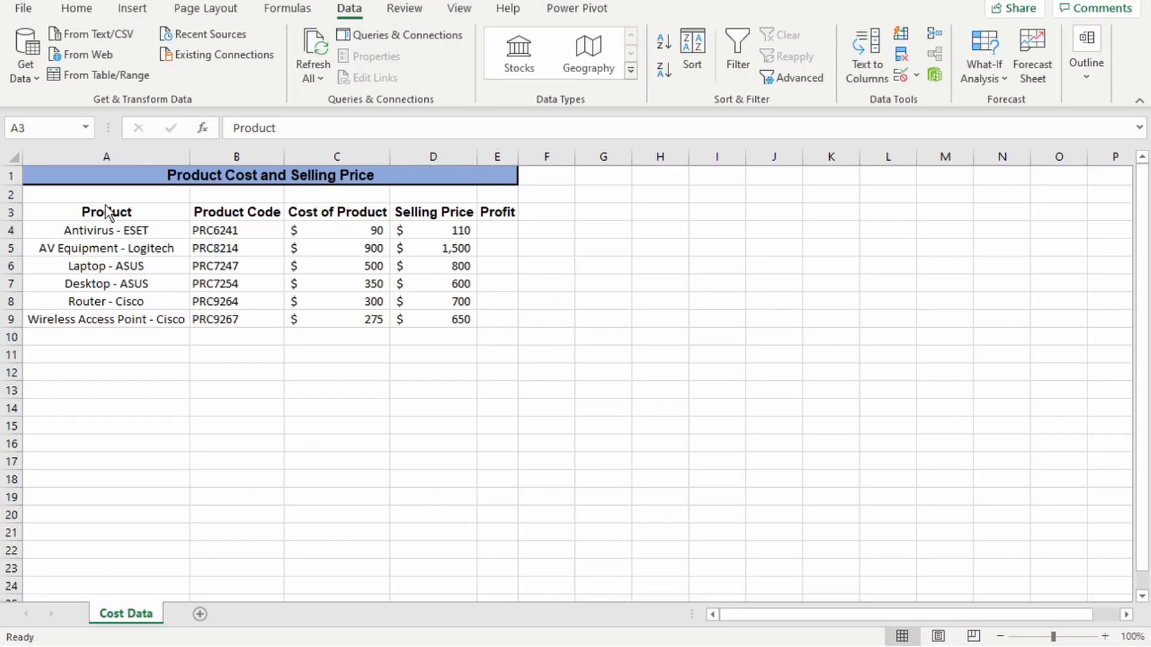
# Examine the Product entries in A3:A9, including the product type and brand parts of Antivirus - ESET in A4.
pyautogui.click(107, 212)
pyautogui.moveTo(107, 212); pyautogui.dragTo(108, 321)
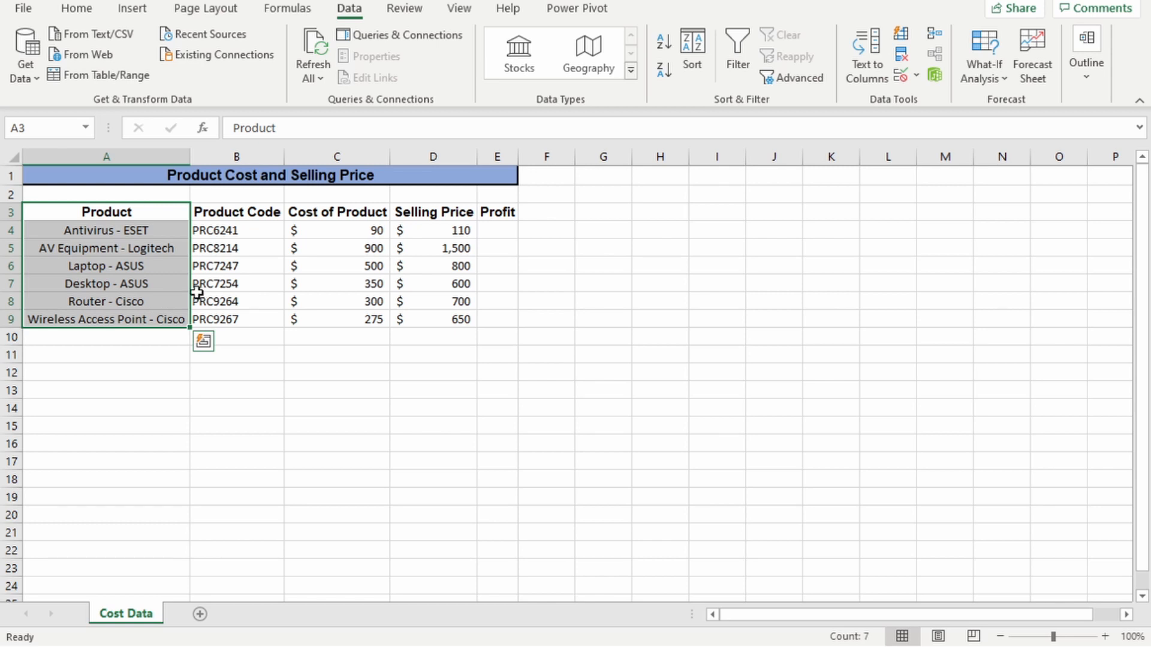
pyautogui.doubleClick(65, 230)
pyautogui.moveTo(64, 231); pyautogui.dragTo(115, 236)
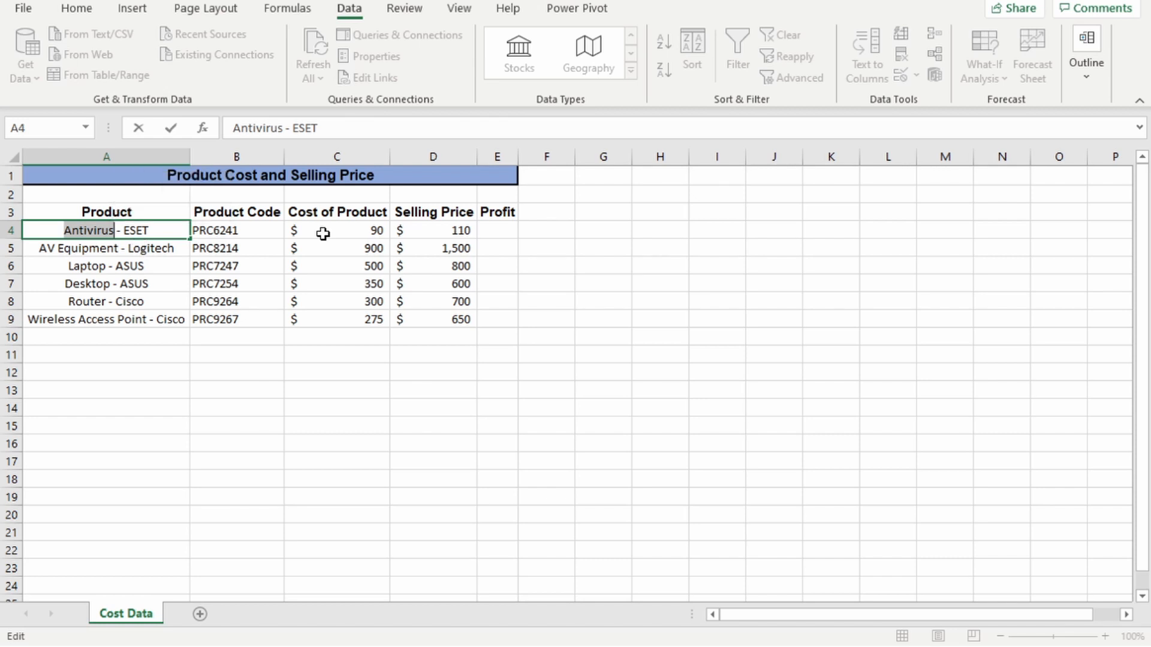
pyautogui.moveTo(123, 230); pyautogui.dragTo(172, 230)
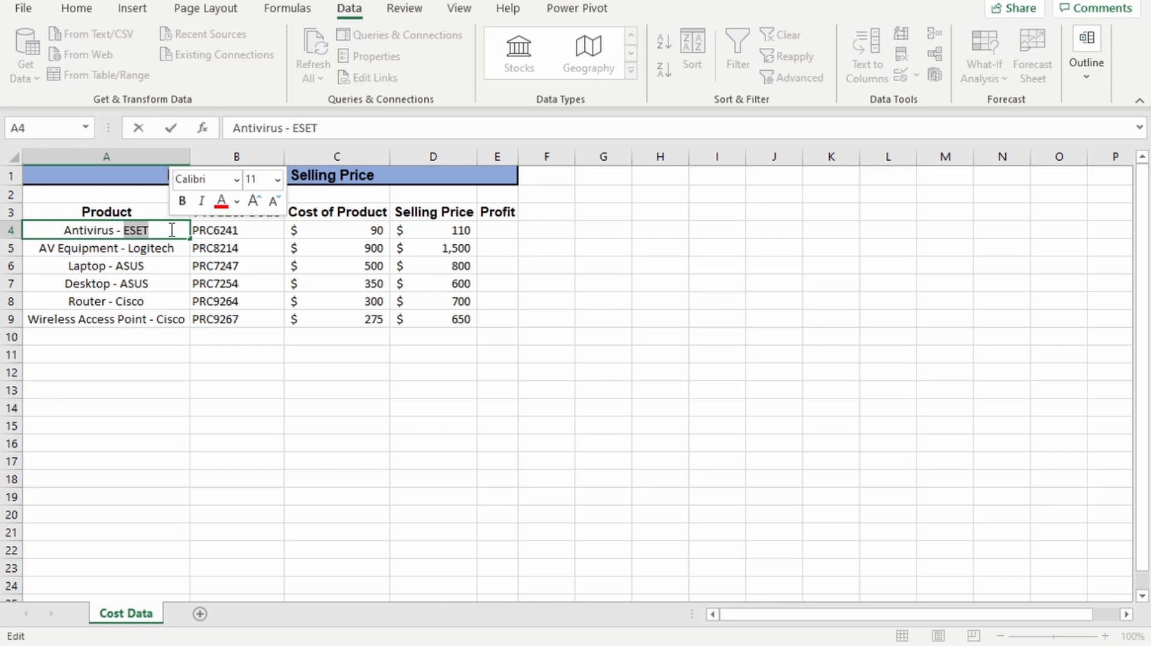
# Start Text to Columns on A4:A9 as delimited data, with a custom hyphen as the only delimiter, and check the preview.
pyautogui.moveTo(172, 230); pyautogui.dragTo(140, 320)
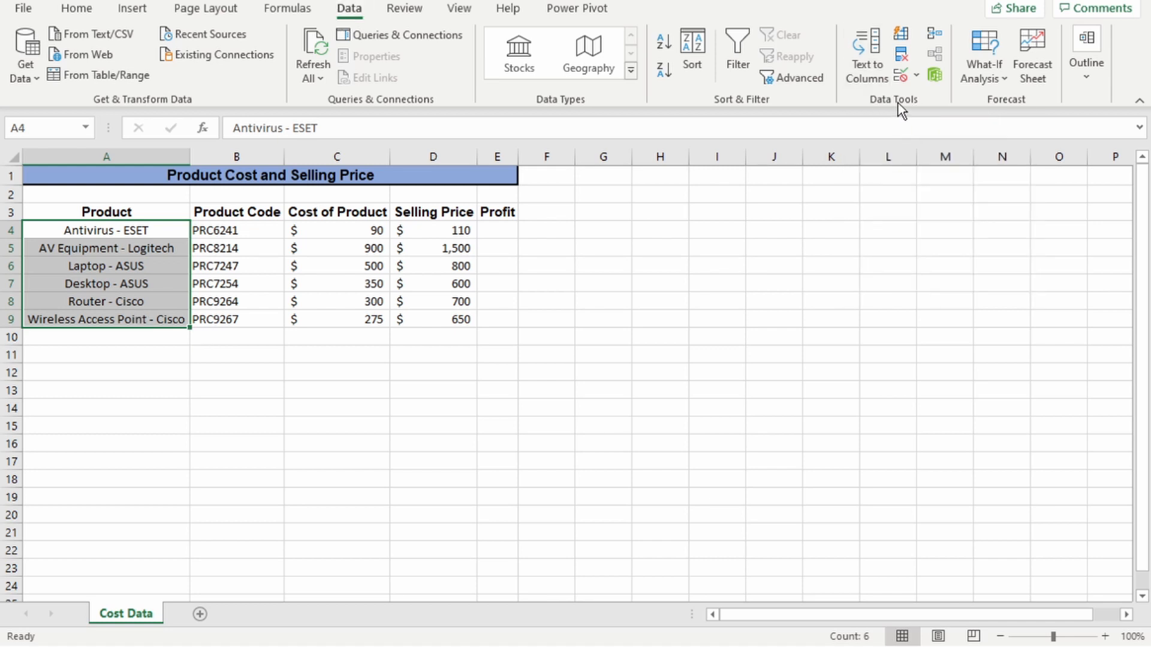
pyautogui.click(863, 68)
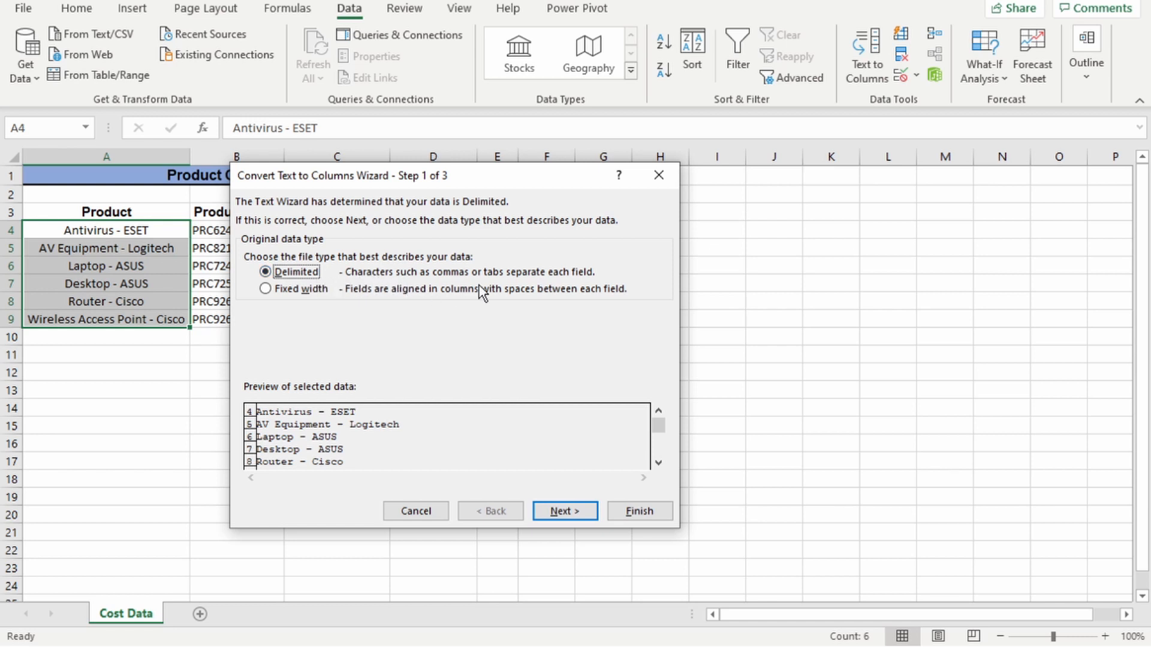
pyautogui.click(555, 519)
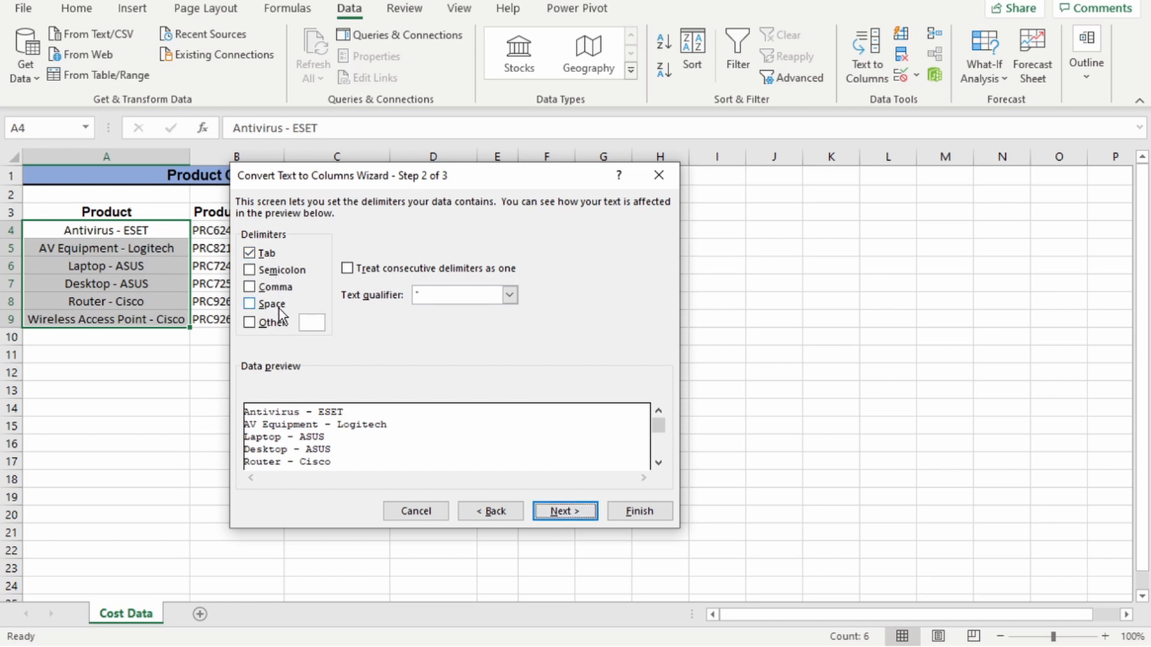
pyautogui.click(249, 255)
pyautogui.click(252, 322)
pyautogui.write('-')
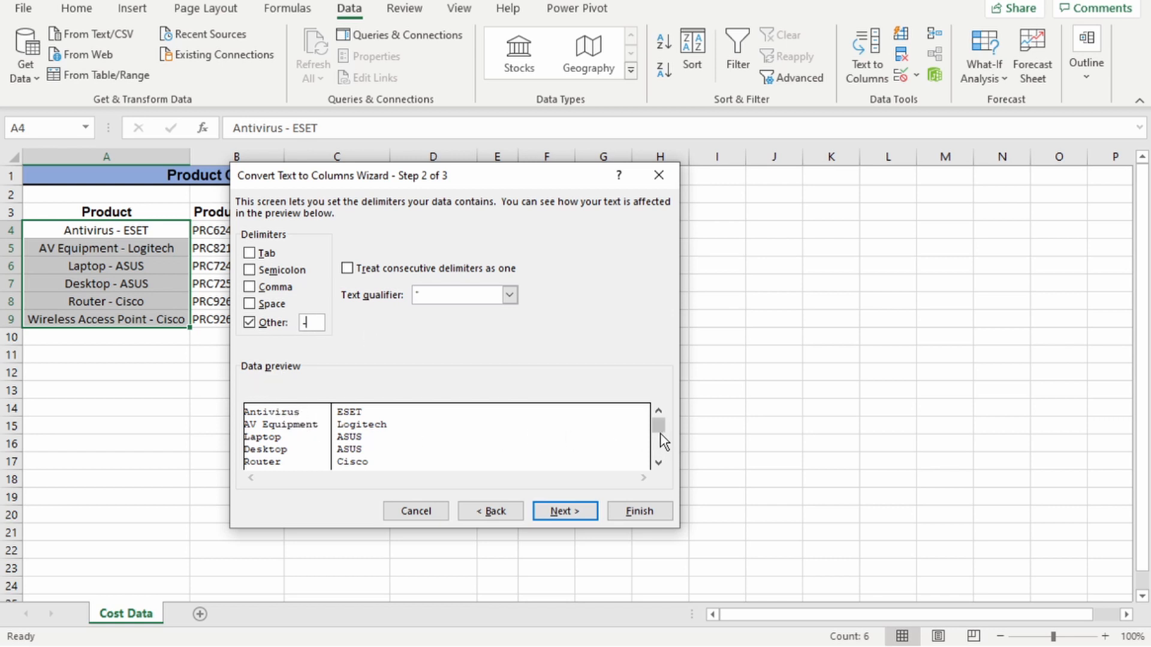
pyautogui.moveTo(659, 436); pyautogui.dragTo(660, 468)
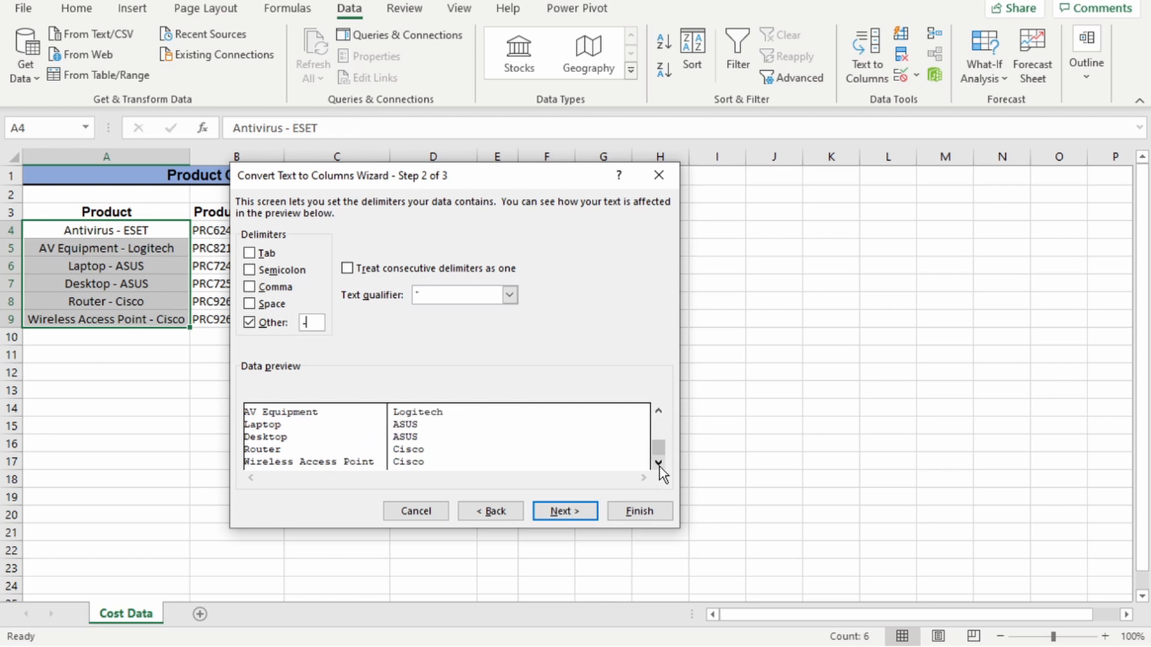
pyautogui.scroll(1, 657, 448)
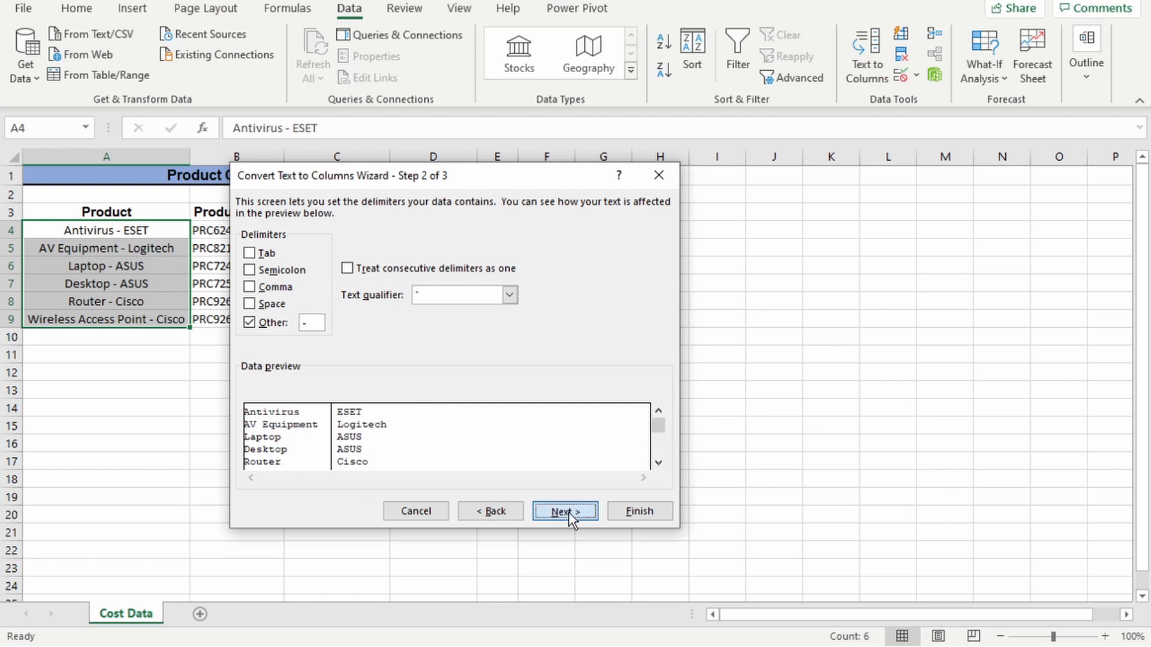
# Set the split data's destination to $F$4 and finish the text-to-columns conversion.
pyautogui.click(568, 512)
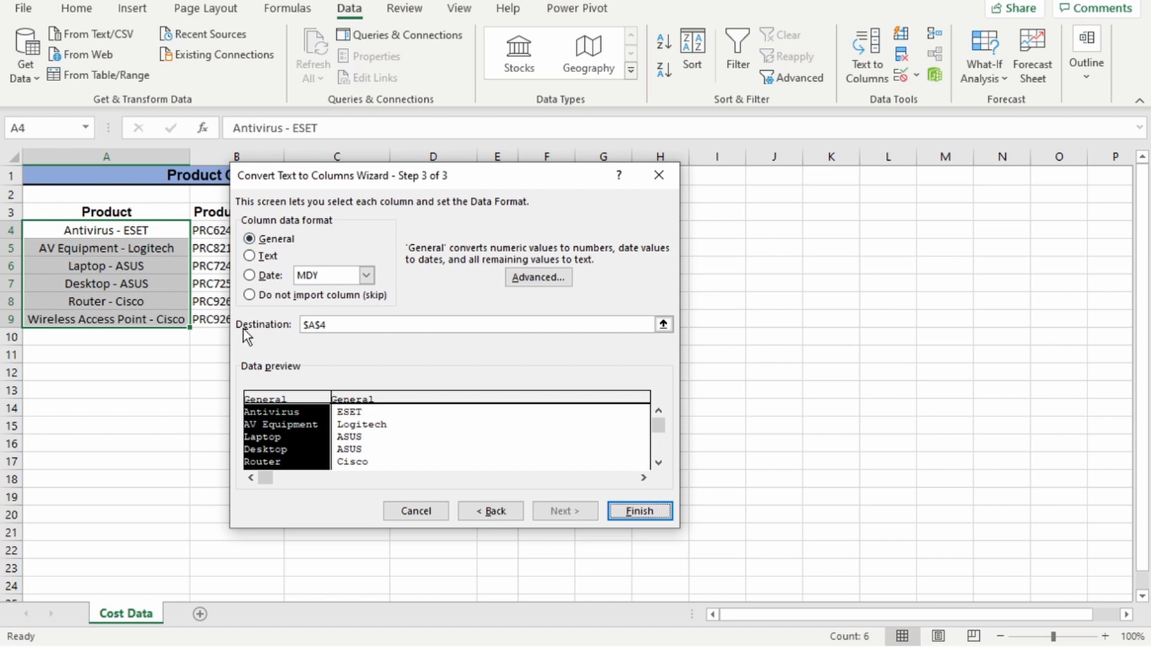
pyautogui.click(663, 325)
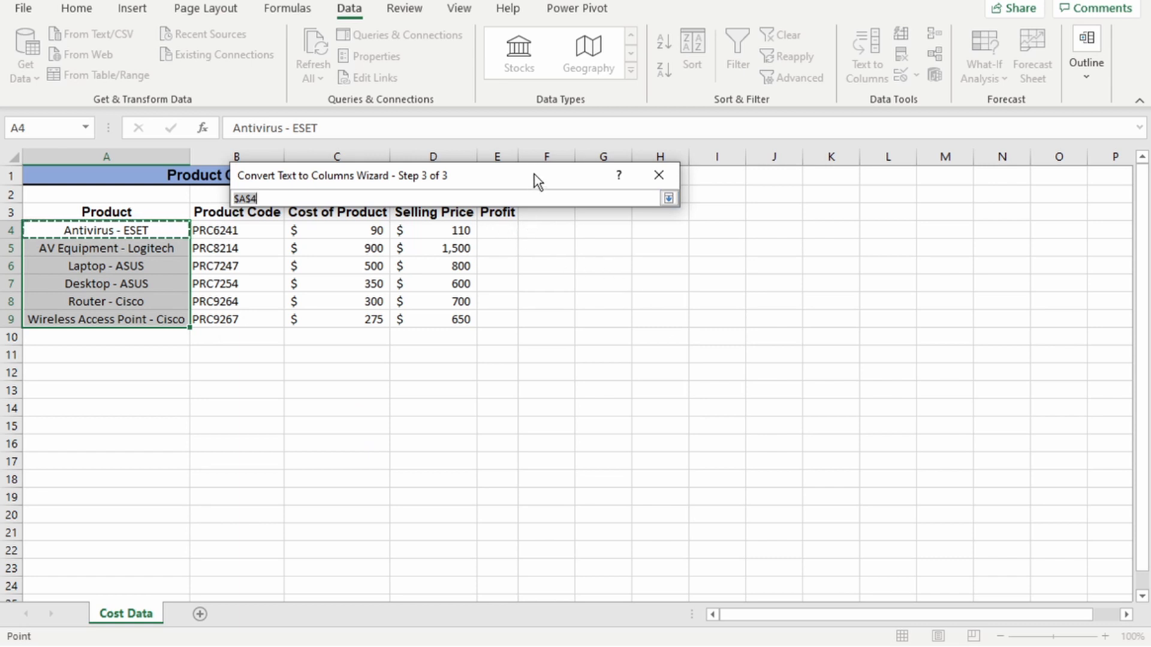
pyautogui.moveTo(534, 176); pyautogui.dragTo(539, 134)
pyautogui.click(544, 233)
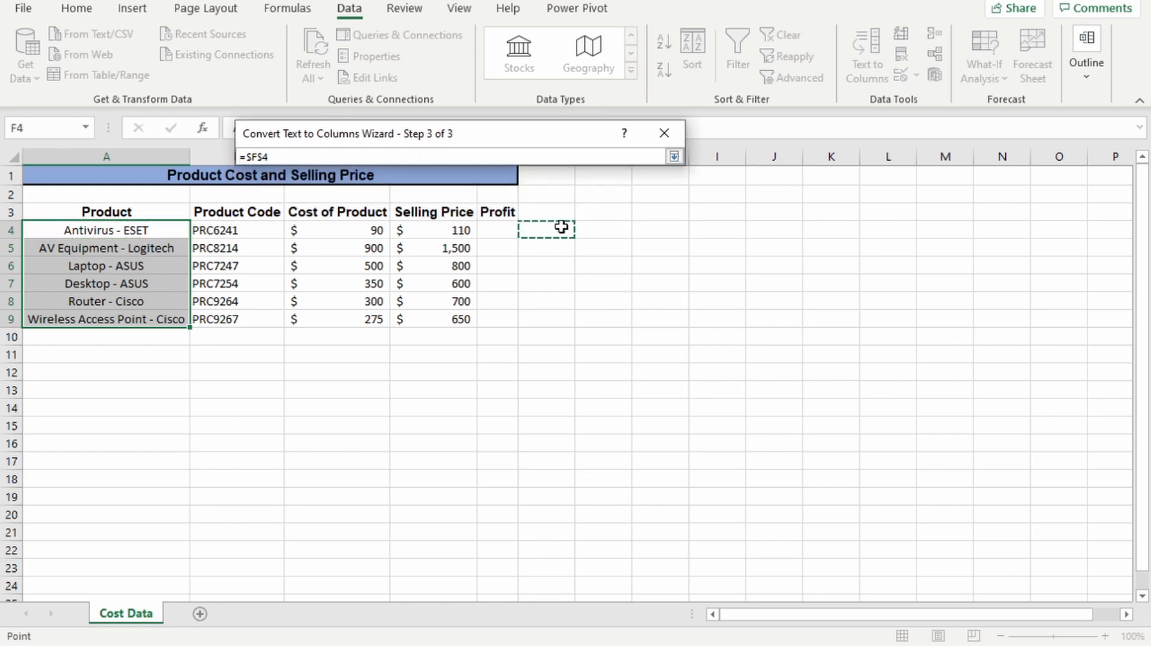
pyautogui.click(674, 157)
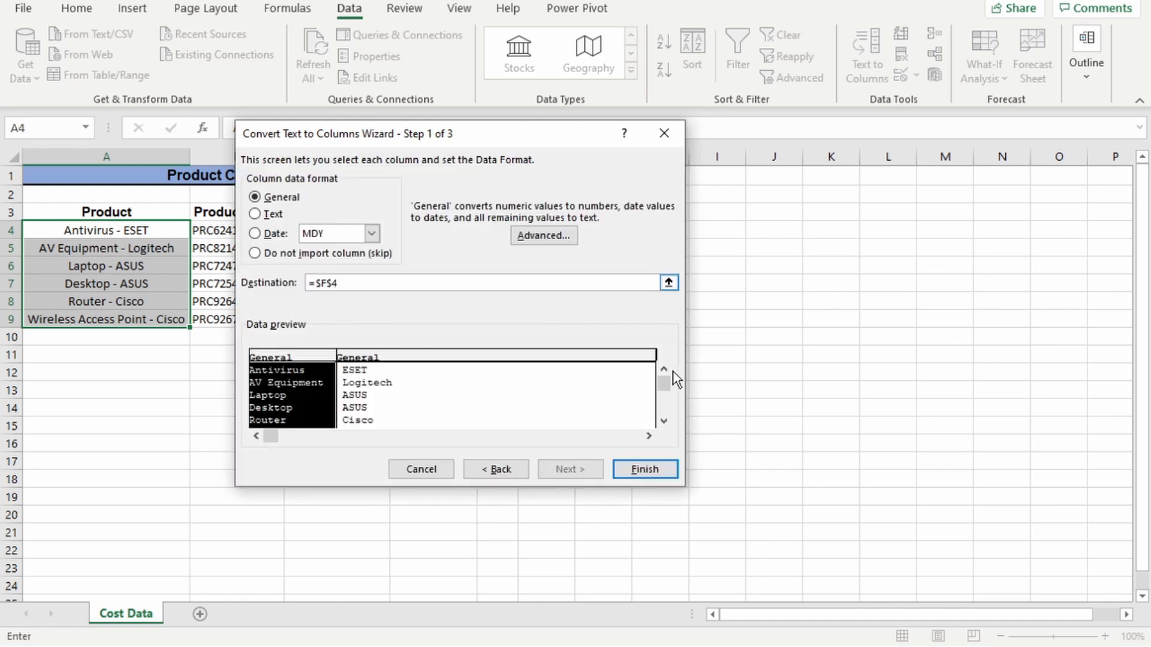
pyautogui.click(650, 471)
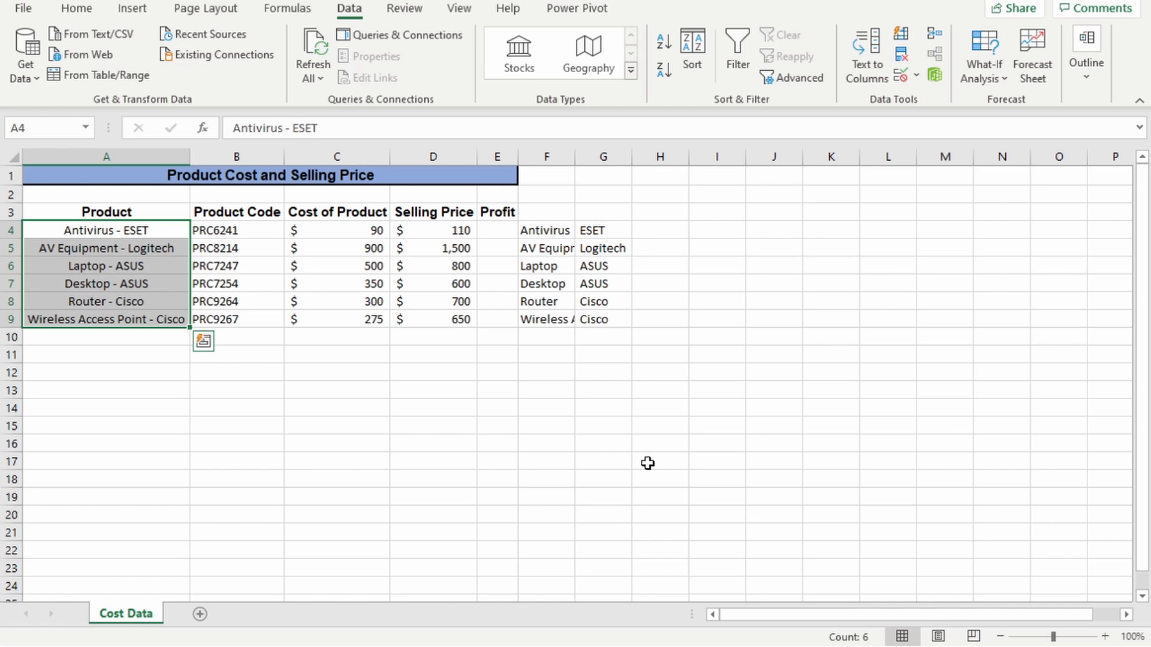
# Add the headings Product Type in F3 and Supplier in G3, and autofit the sheet's column widths.
pyautogui.click(547, 219)
pyautogui.write('Product Type')
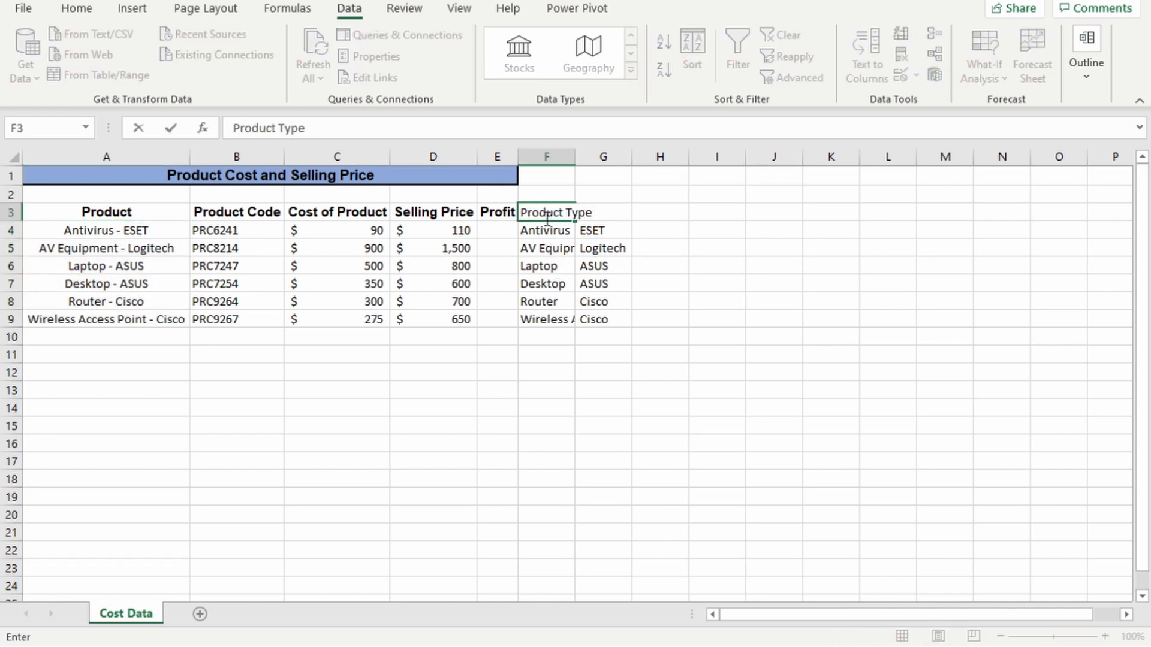
pyautogui.press('Tab')
pyautogui.write('Supplier')
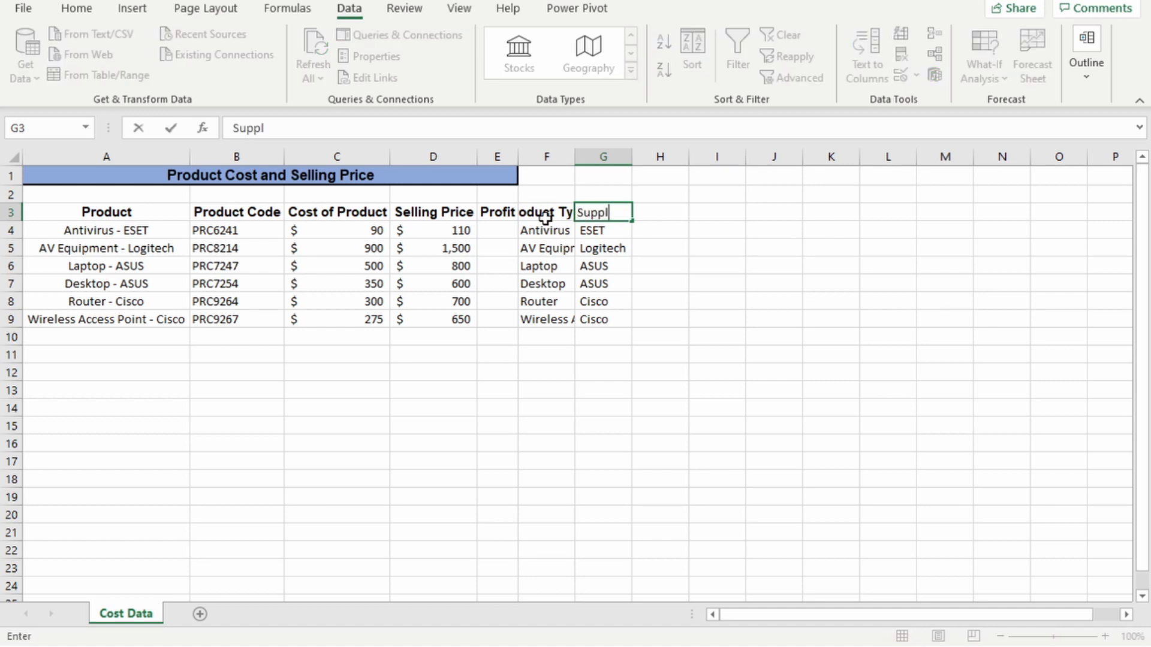
pyautogui.hotkey('ctrl', 'Return')
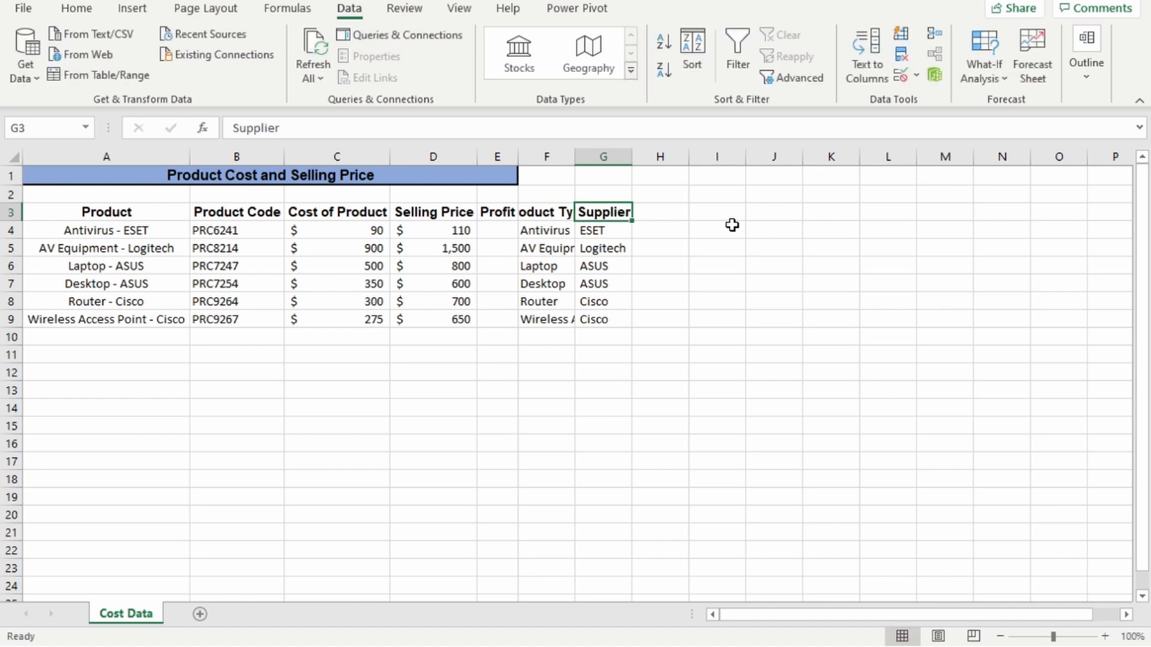
pyautogui.click(9, 156)
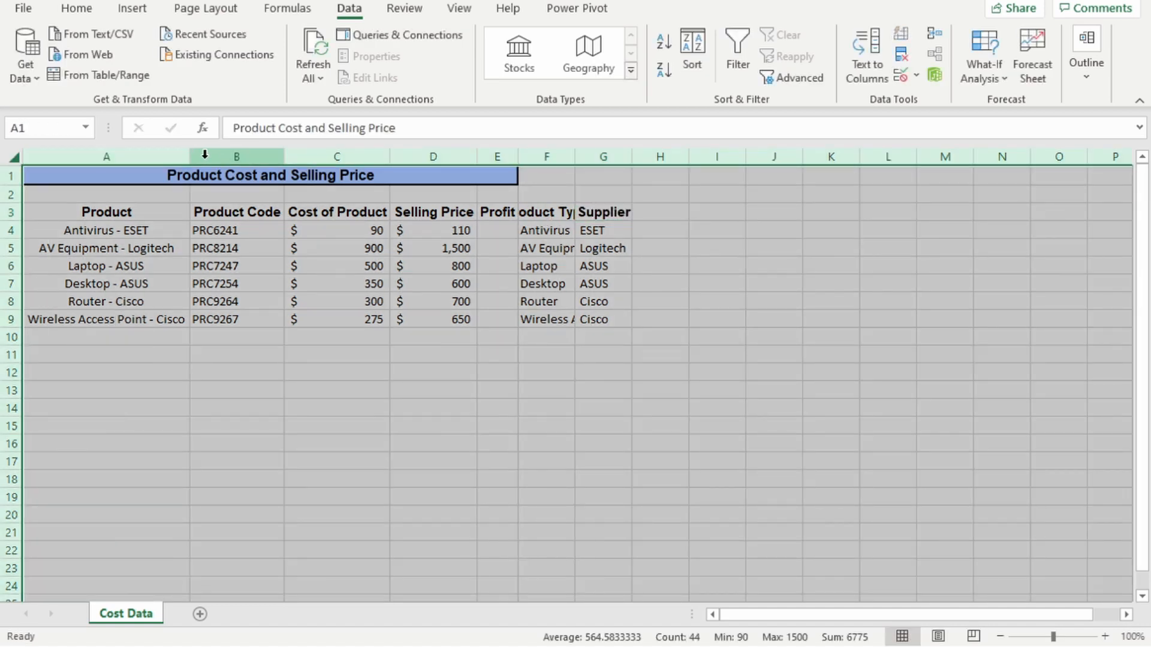
pyautogui.doubleClick(186, 154)
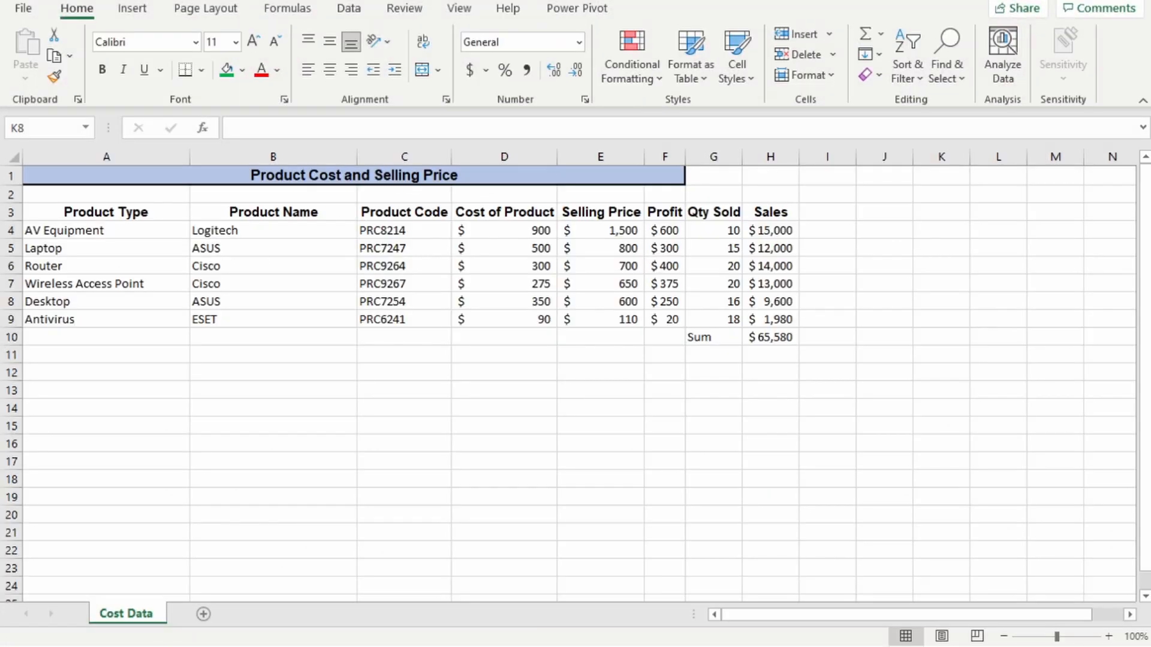
# Select the Sales values in H4:H9 and add Minimum and Maximum to the status bar calculations.
pyautogui.moveTo(770, 230); pyautogui.dragTo(780, 321)
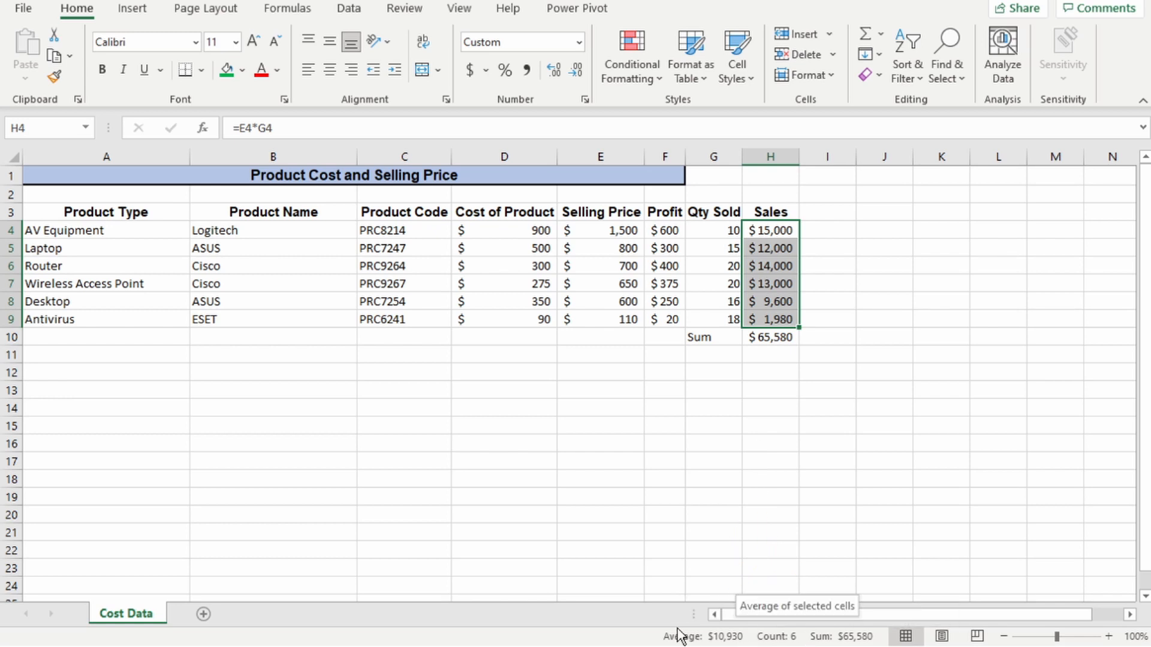
pyautogui.rightClick(646, 634)
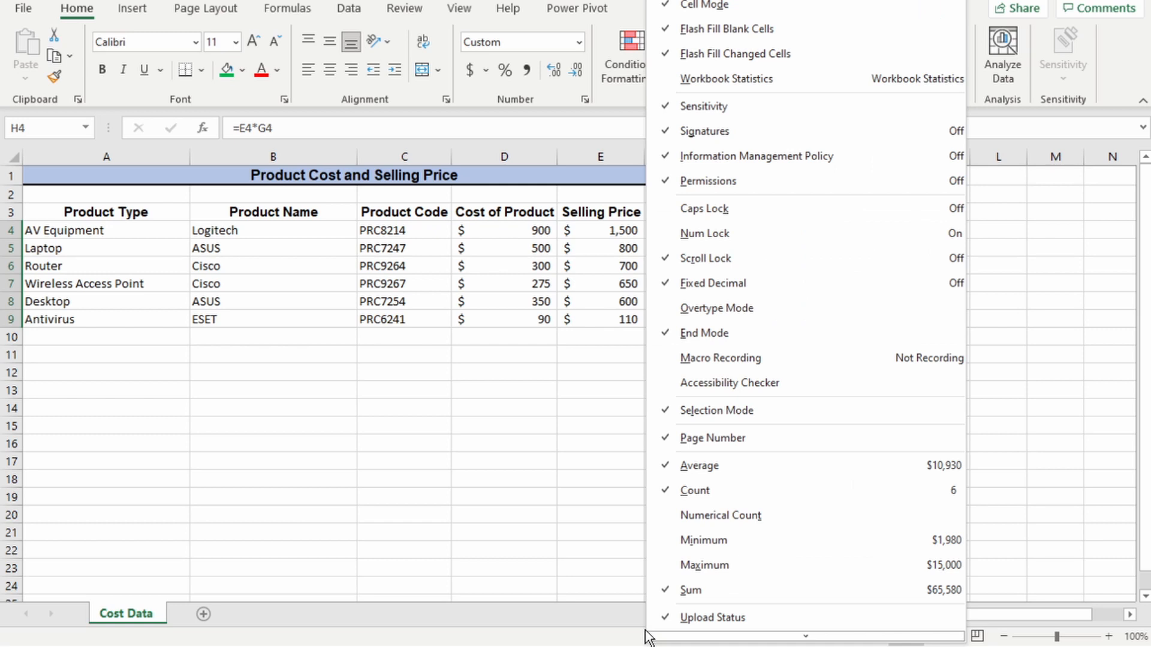
pyautogui.click(699, 542)
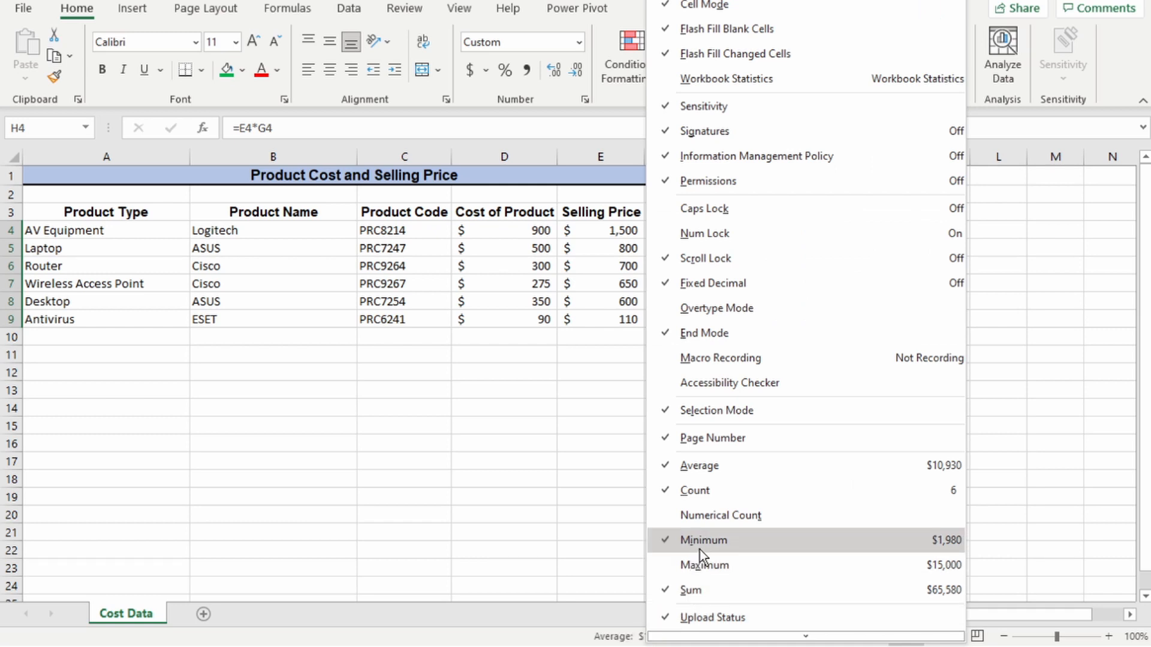
pyautogui.click(703, 565)
pyautogui.click(591, 560)
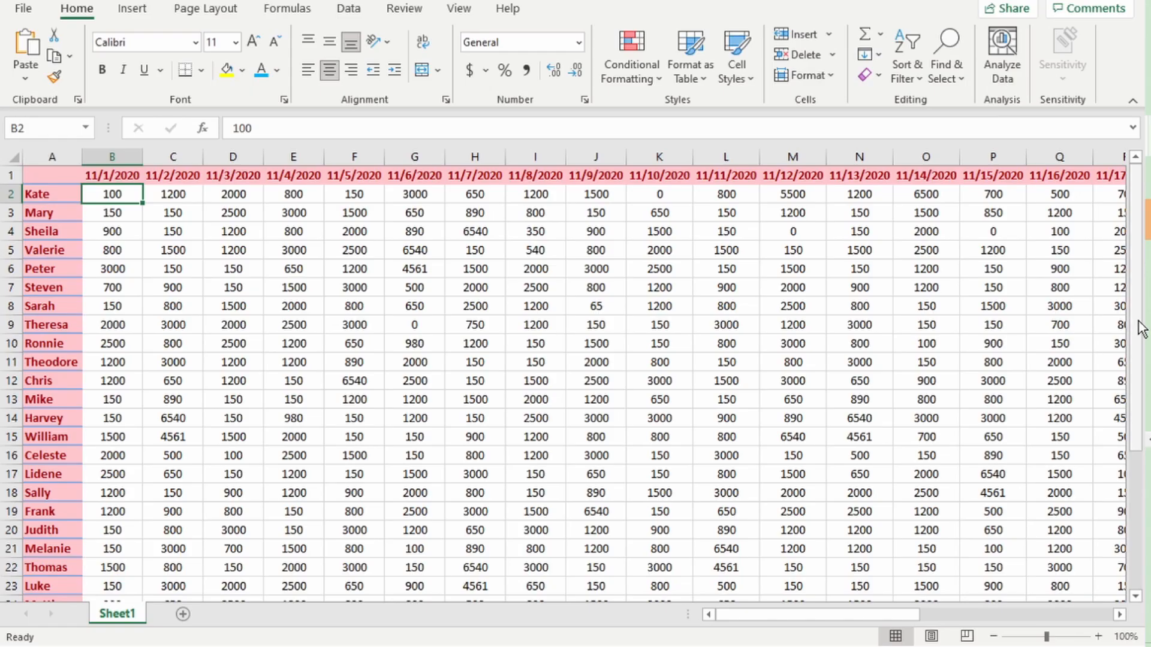
# Examine the extent of the daily figures table, including the names in column A and the date headers in row 1.
pyautogui.moveTo(1137, 329); pyautogui.dragTo(1145, 439)
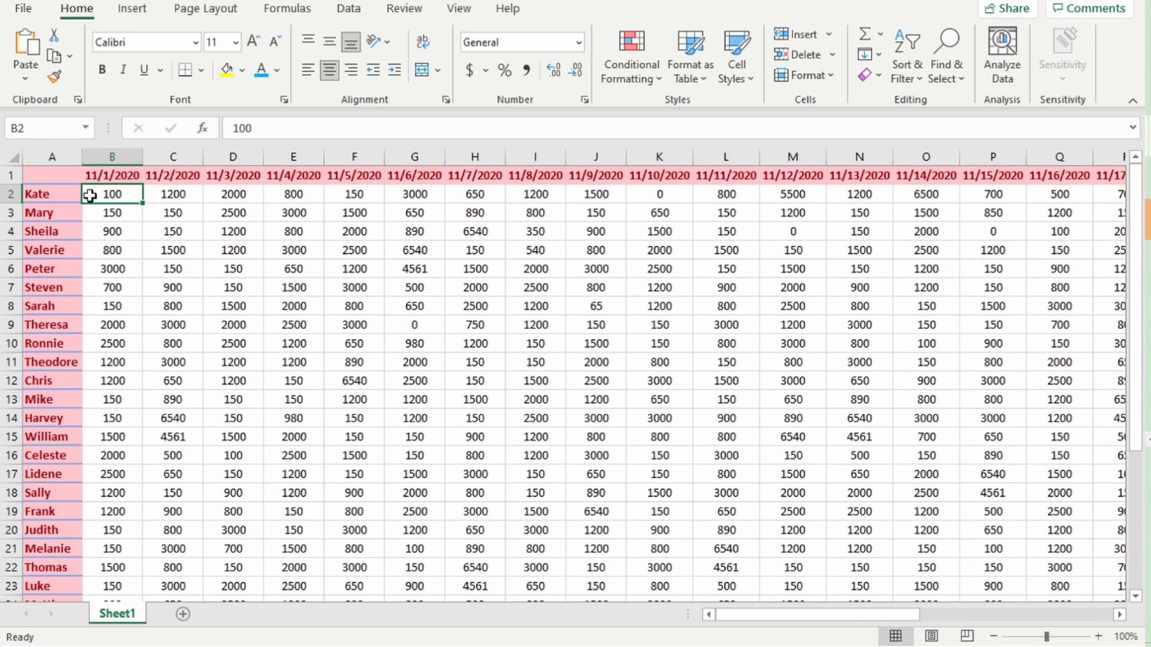
pyautogui.click(53, 156)
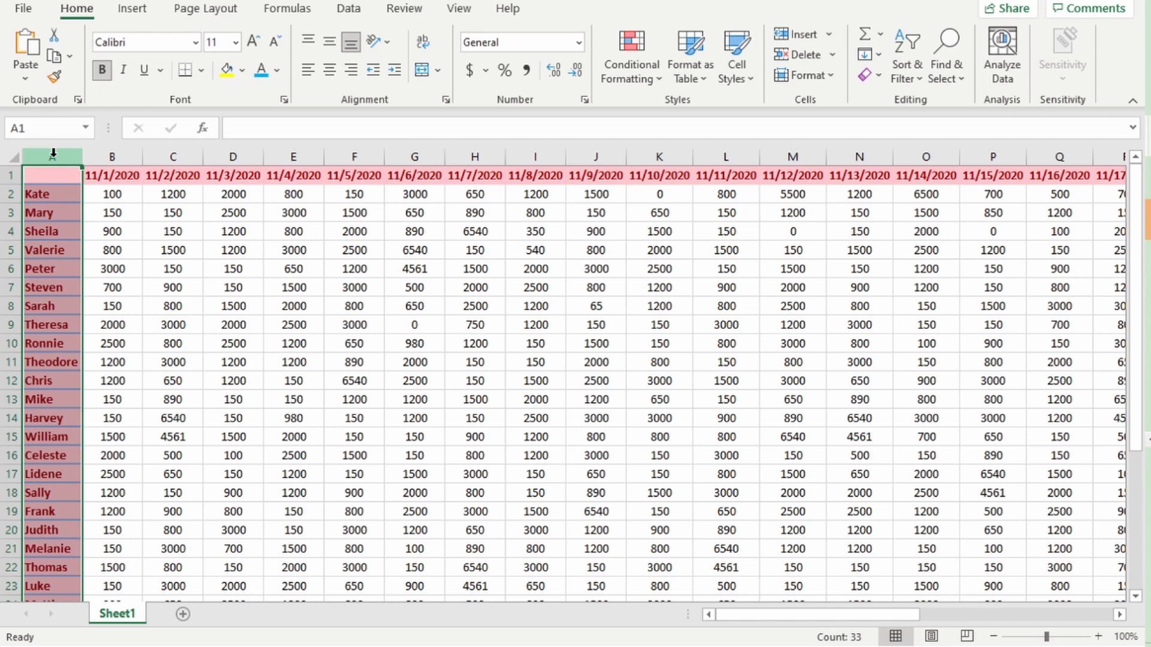
pyautogui.click(3, 175)
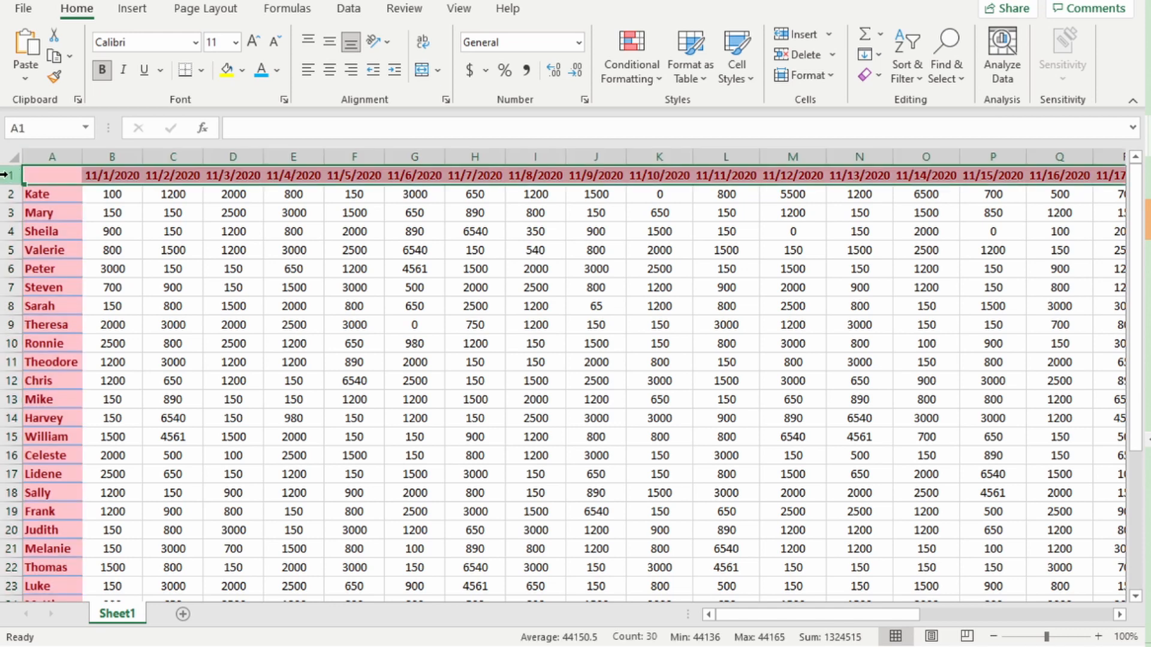
pyautogui.moveTo(870, 614); pyautogui.dragTo(754, 606)
pyautogui.moveTo(1137, 307); pyautogui.dragTo(1136, 307)
pyautogui.moveTo(1136, 365); pyautogui.dragTo(1136, 300)
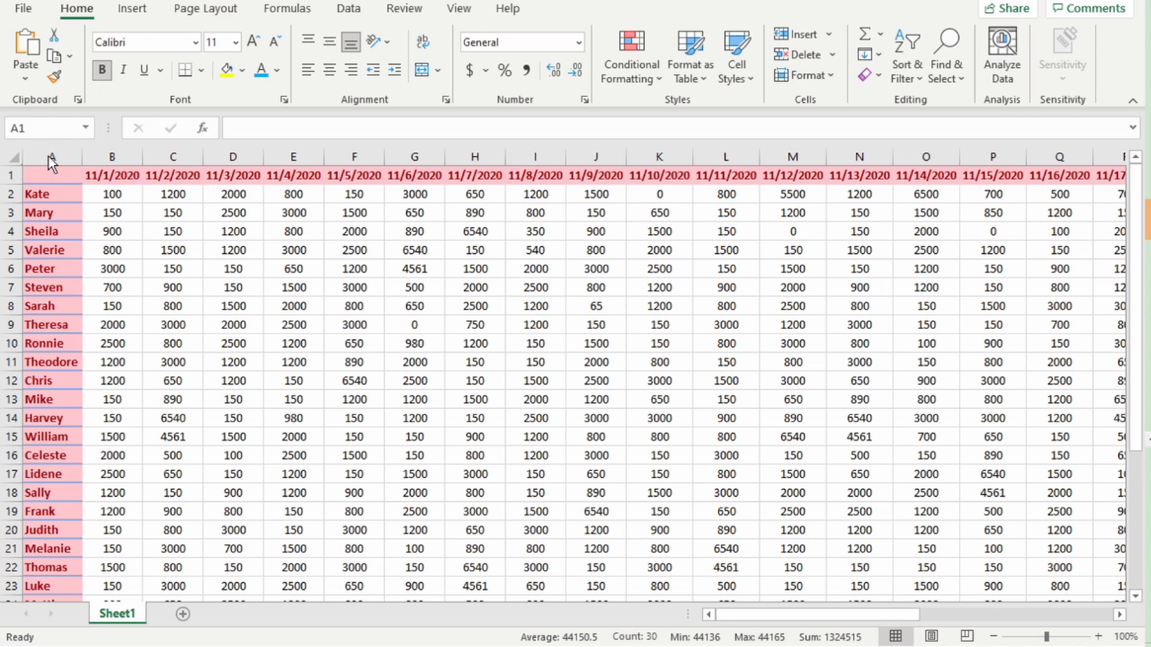
pyautogui.click(8, 175)
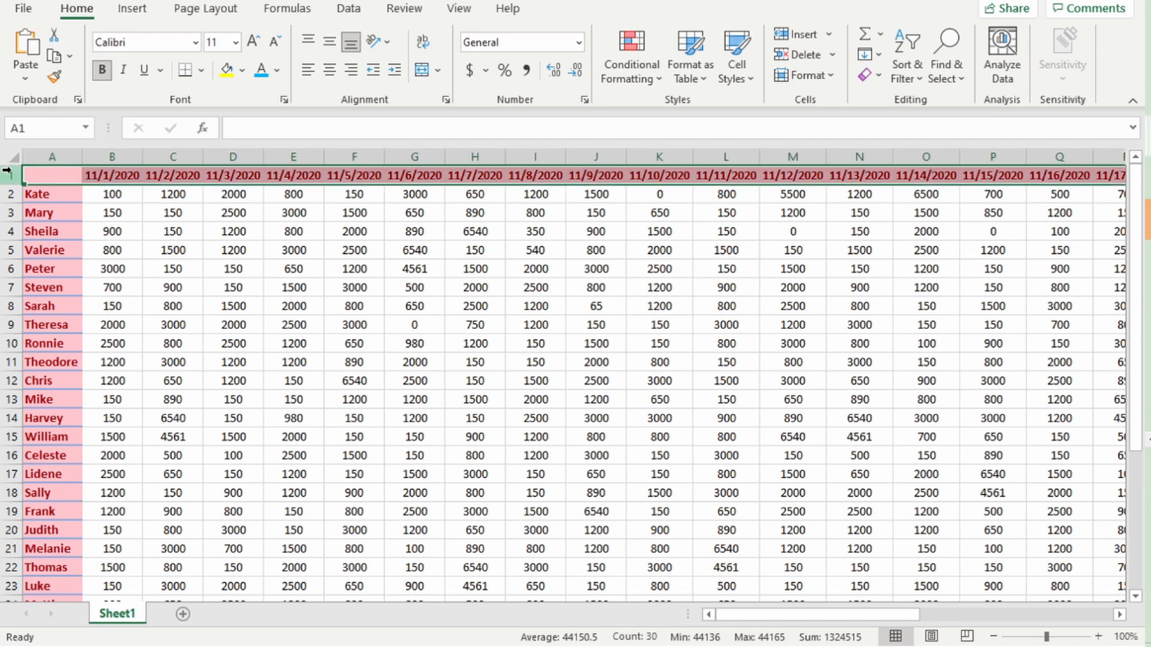
# Freeze row 1 and column A from cell B2, and scroll across and down the table to test it.
pyautogui.keyDown('ctrl'); pyautogui.click(43, 155); pyautogui.keyUp('ctrl')
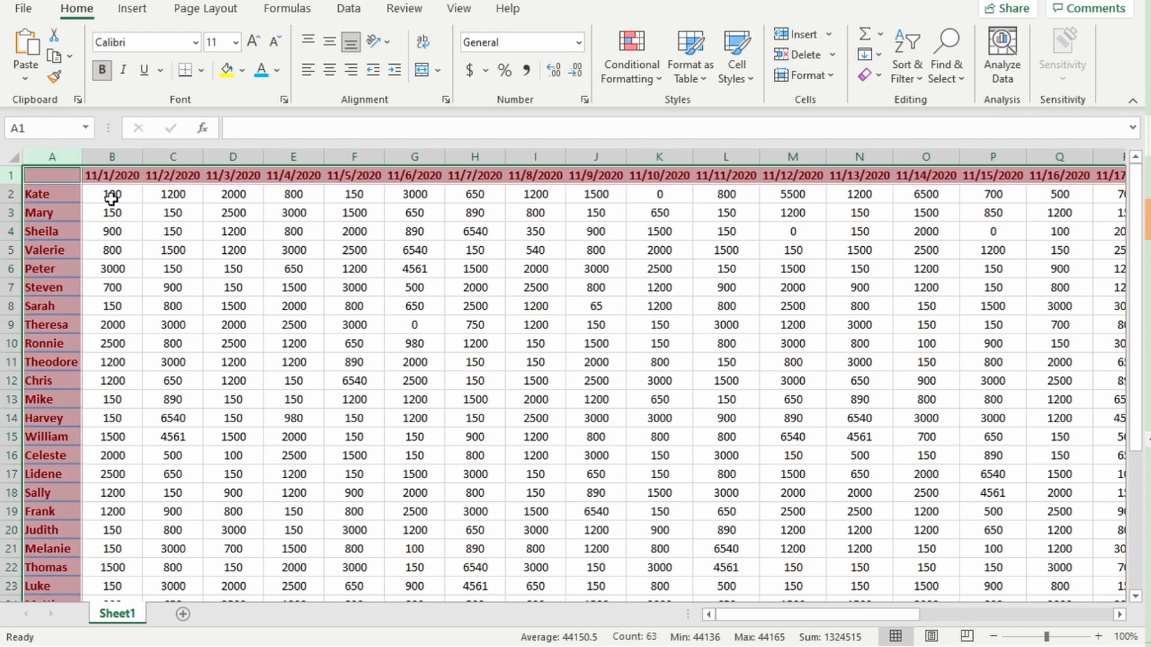
pyautogui.click(111, 199)
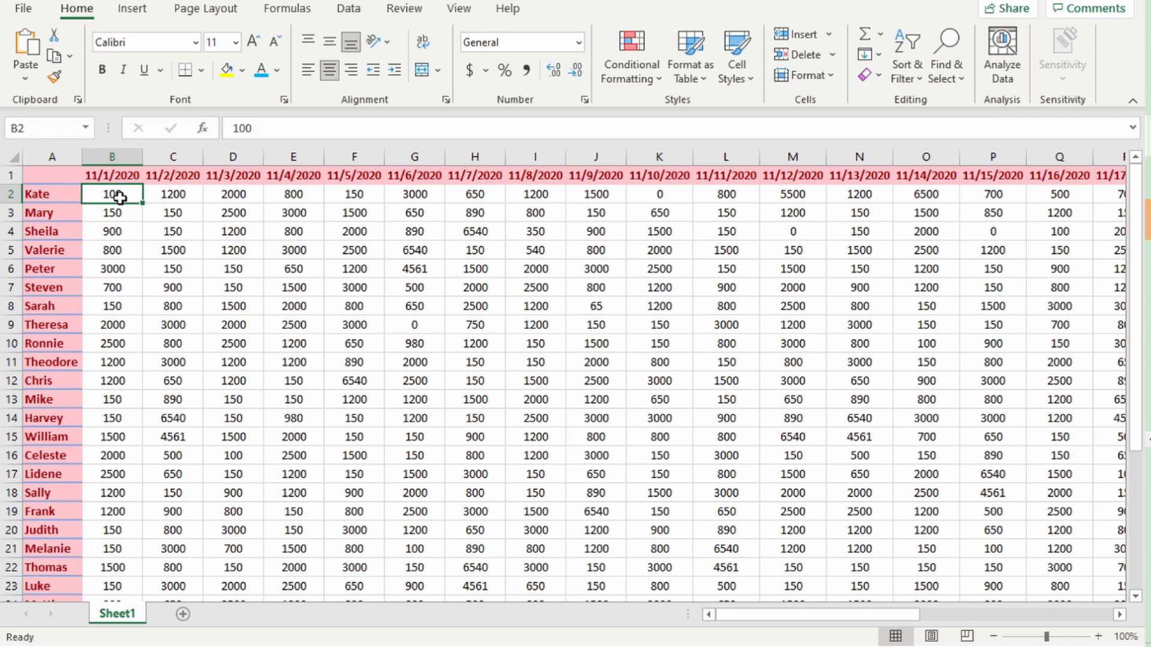
pyautogui.click(48, 156)
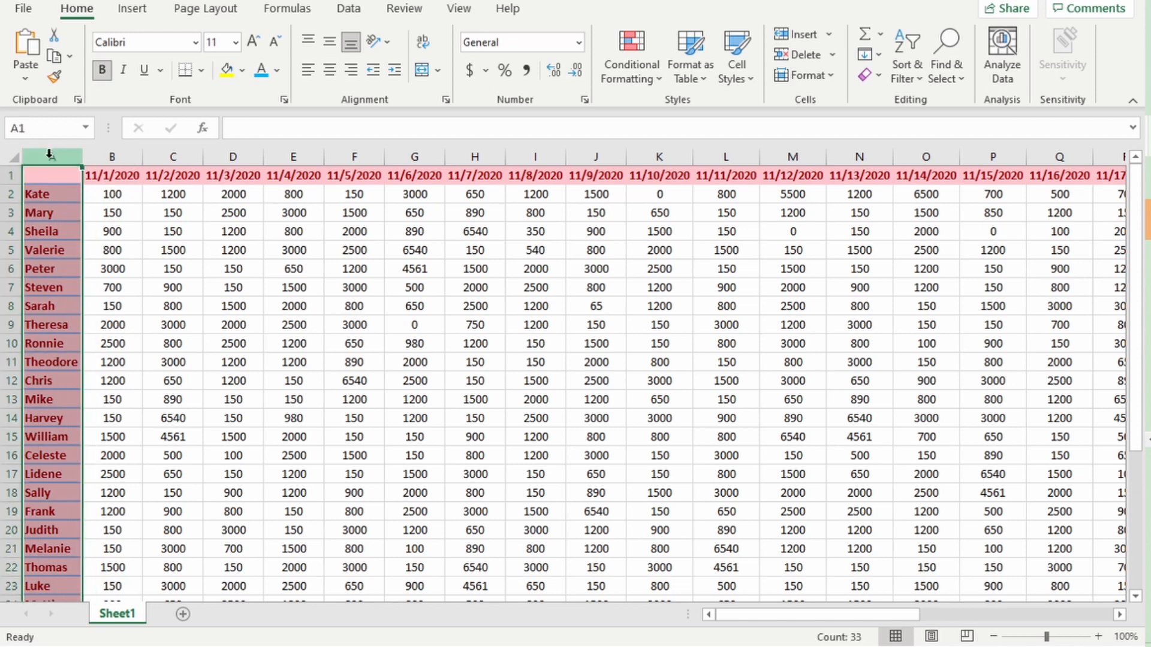
pyautogui.click(115, 197)
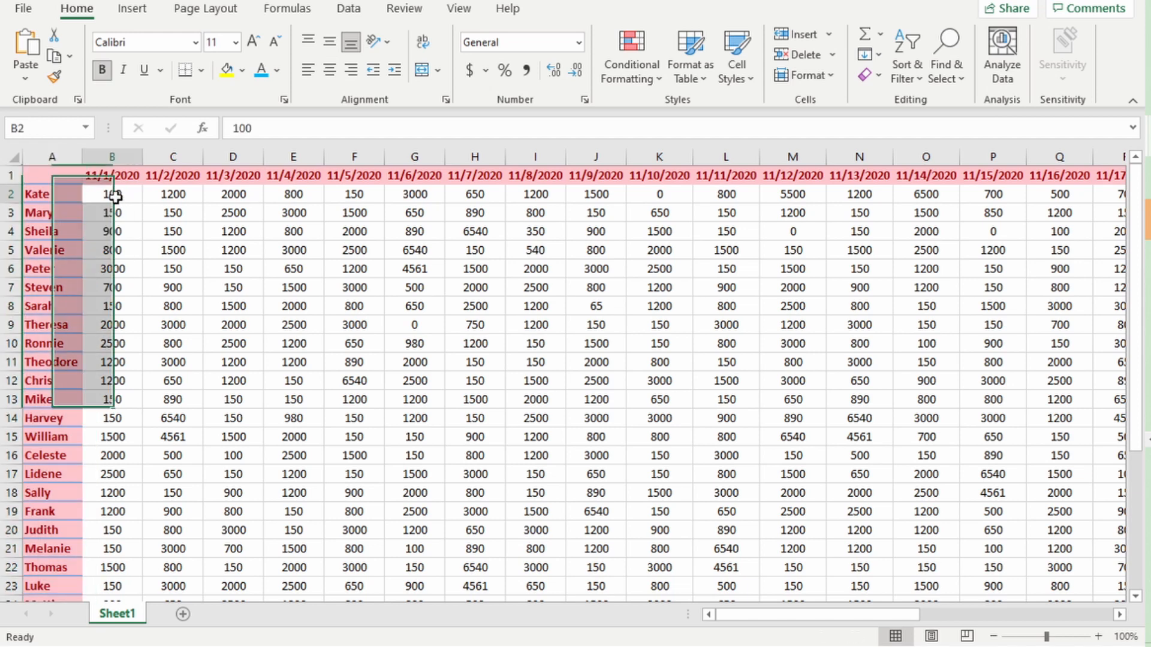
pyautogui.click(457, 9)
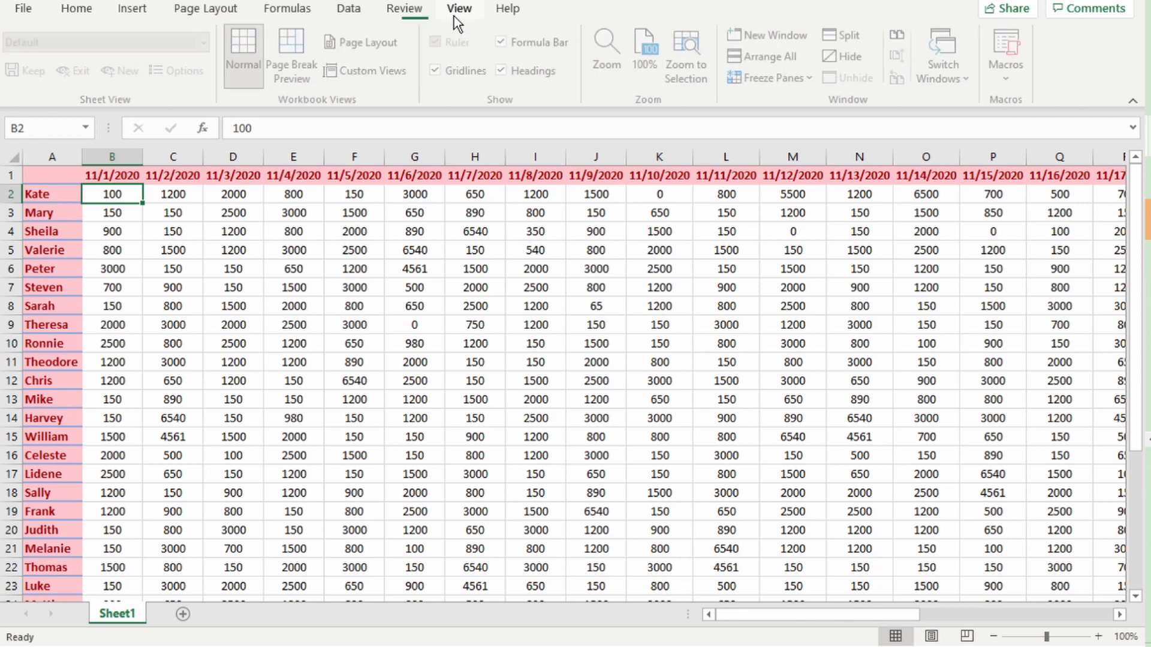
pyautogui.click(816, 84)
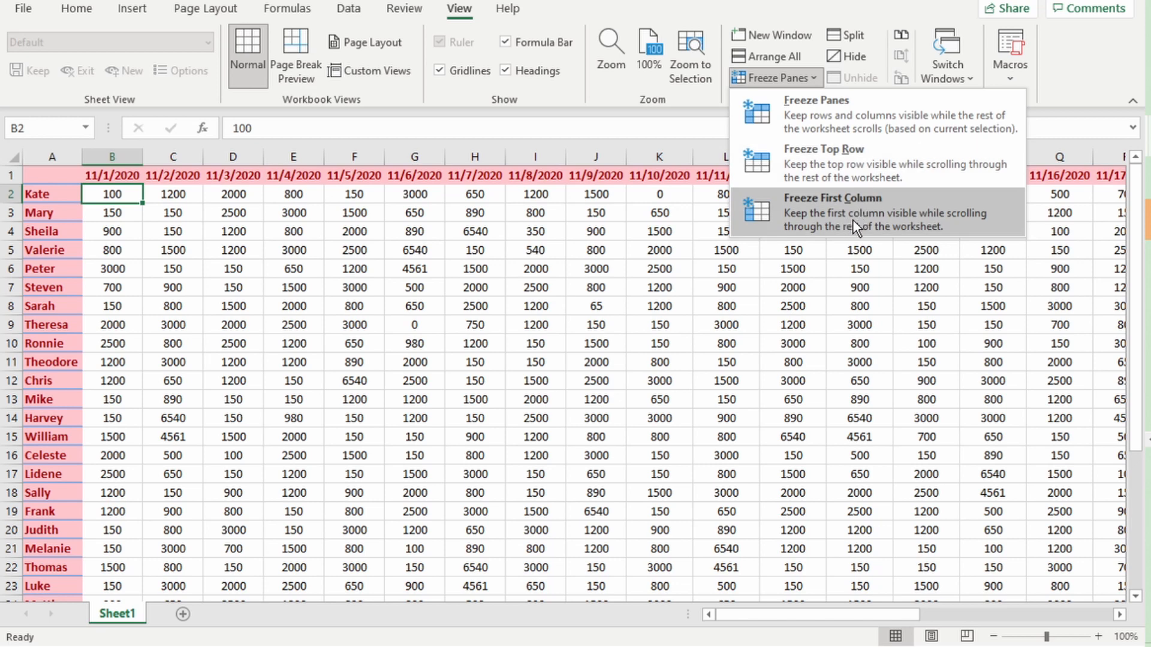
pyautogui.click(832, 110)
pyautogui.moveTo(866, 616); pyautogui.dragTo(1044, 624)
pyautogui.moveTo(1139, 419)
pyautogui.mouseDown()
pyautogui.moveTo(1141, 581)
pyautogui.moveTo(1135, 407)
pyautogui.mouseUp()
pyautogui.moveTo(989, 615); pyautogui.dragTo(732, 618)
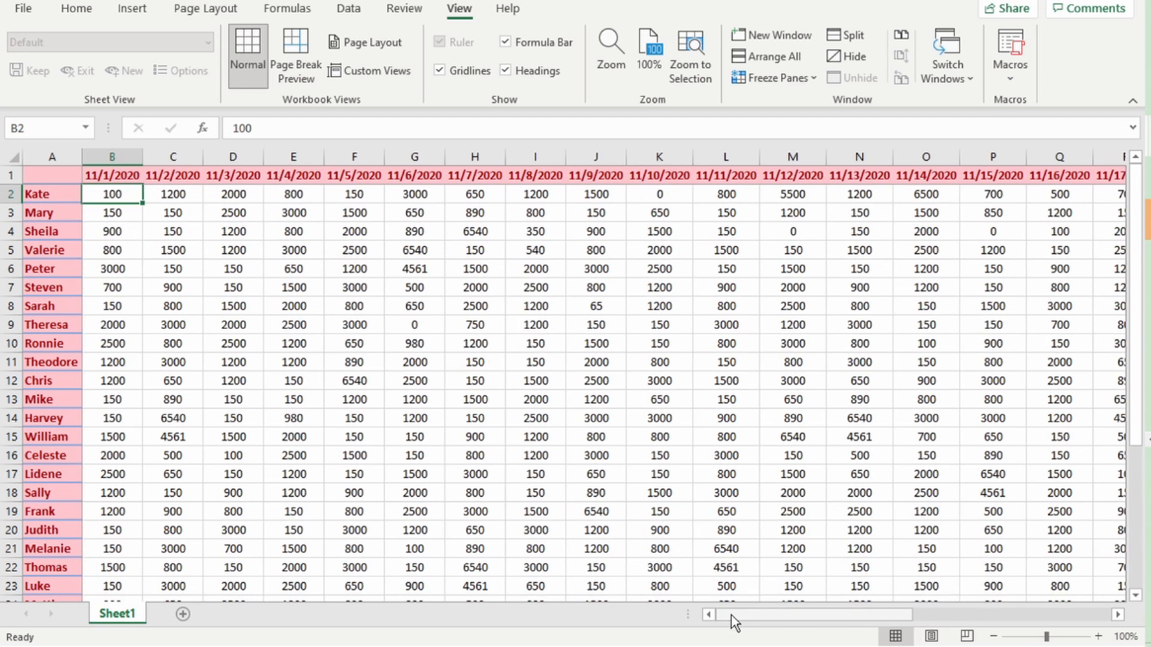
# Unfreeze the panes and freeze them again from cell C4, fixing rows 1 to 3 and columns A and B.
pyautogui.click(787, 84)
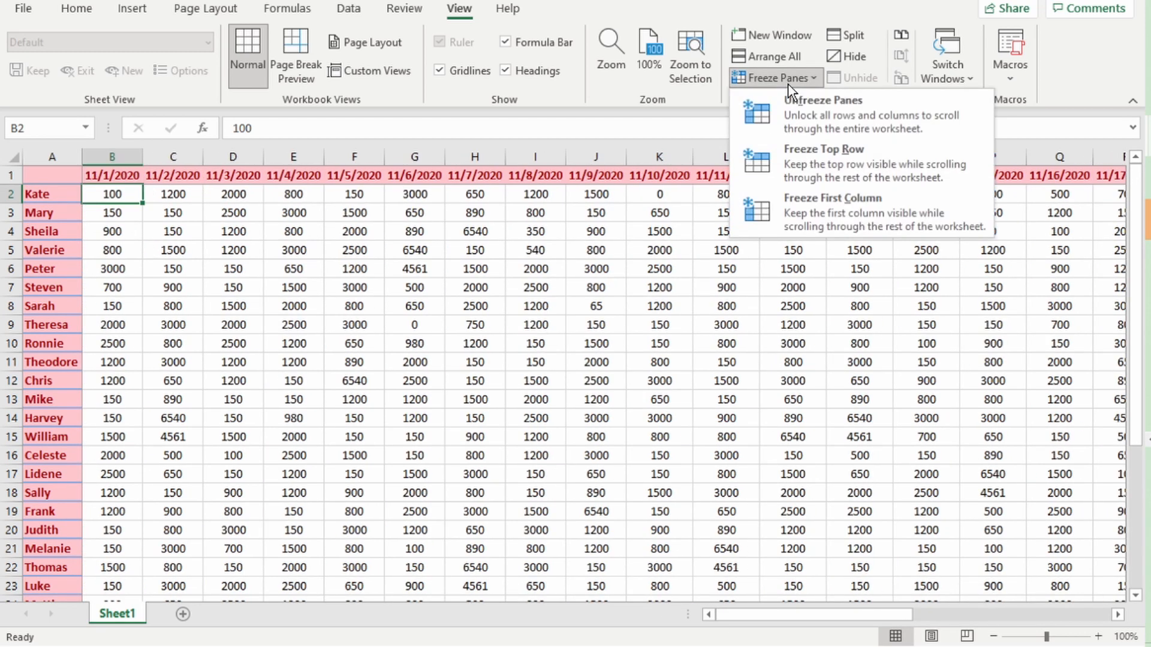
pyautogui.click(795, 114)
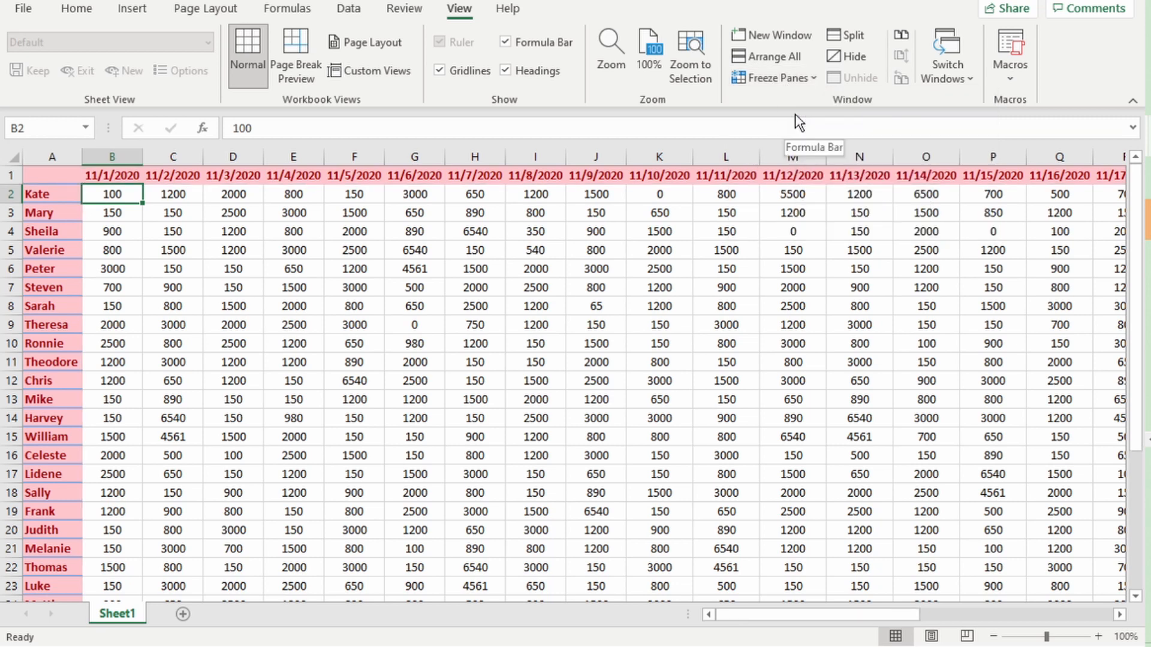
pyautogui.click(187, 230)
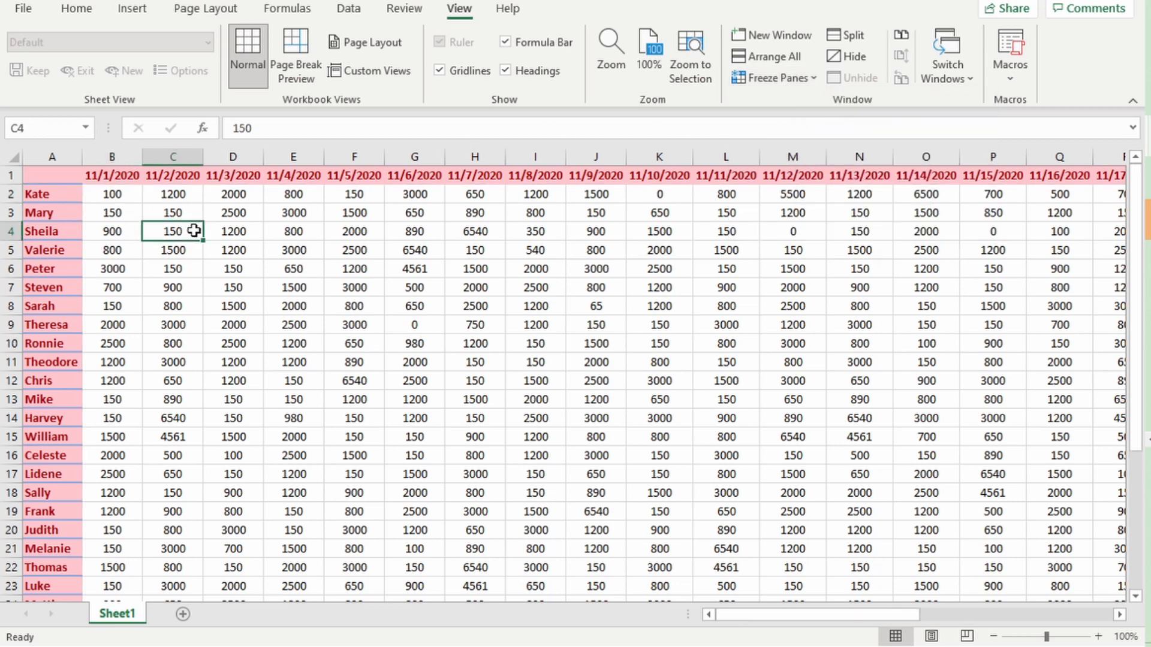
pyautogui.click(814, 82)
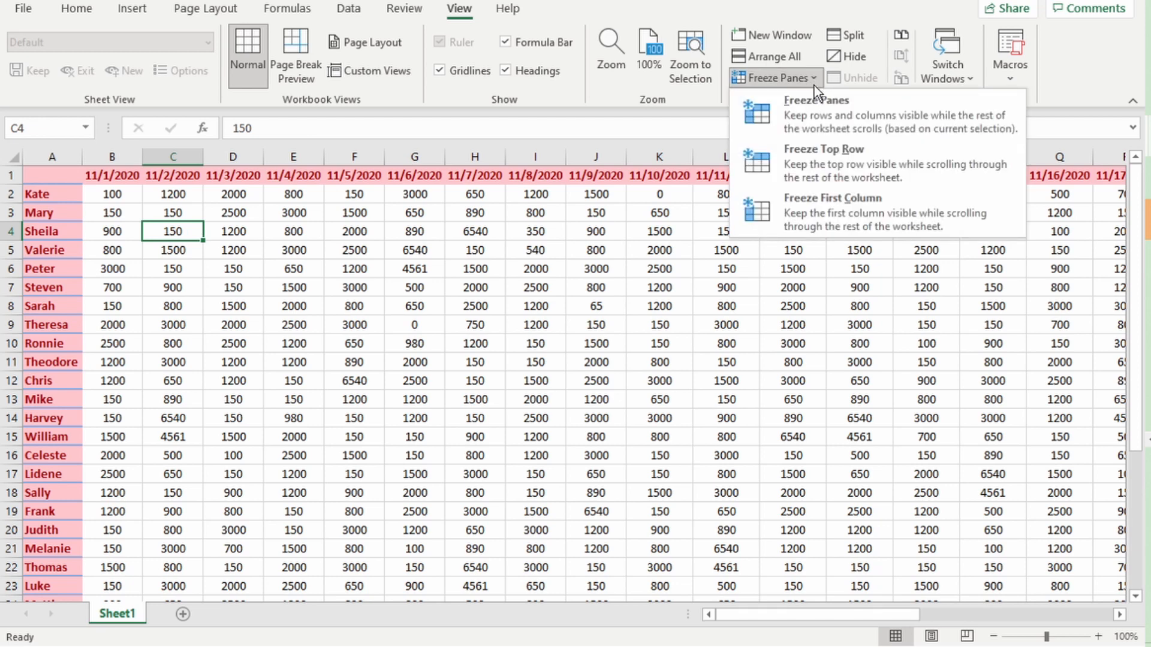
pyautogui.click(812, 113)
# Select rows 1 to 3 with columns A and B, and check that they stay fixed across the sheet.
pyautogui.moveTo(11, 175); pyautogui.dragTo(12, 208)
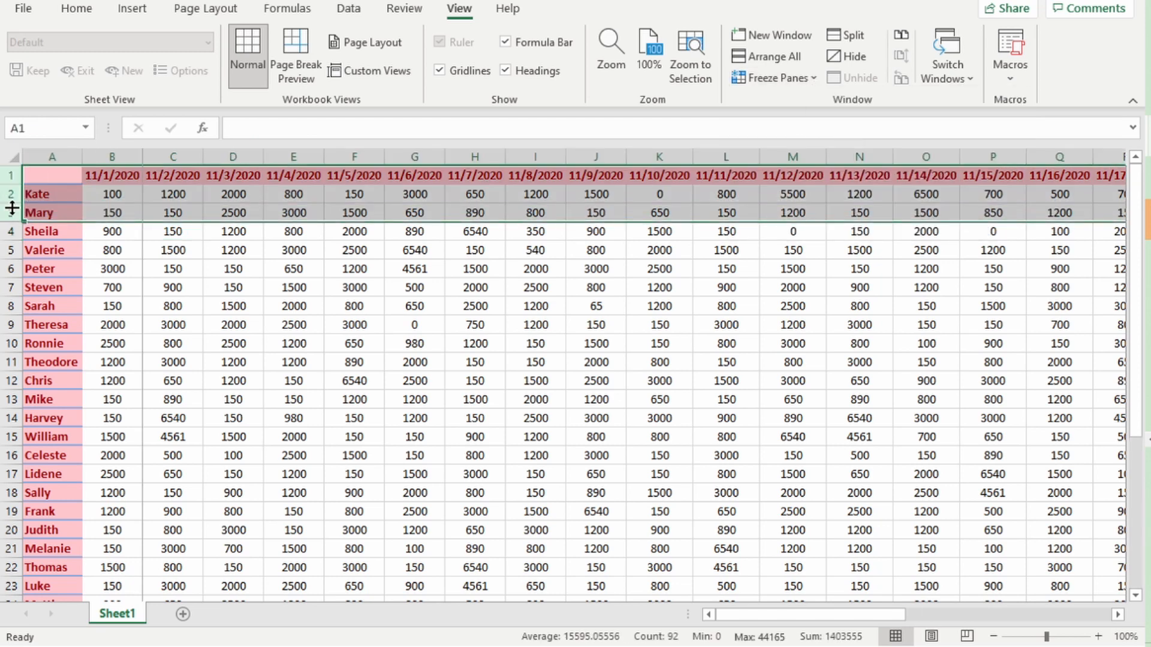
pyautogui.keyDown('ctrl'); pyautogui.click(45, 157); pyautogui.keyUp('ctrl')
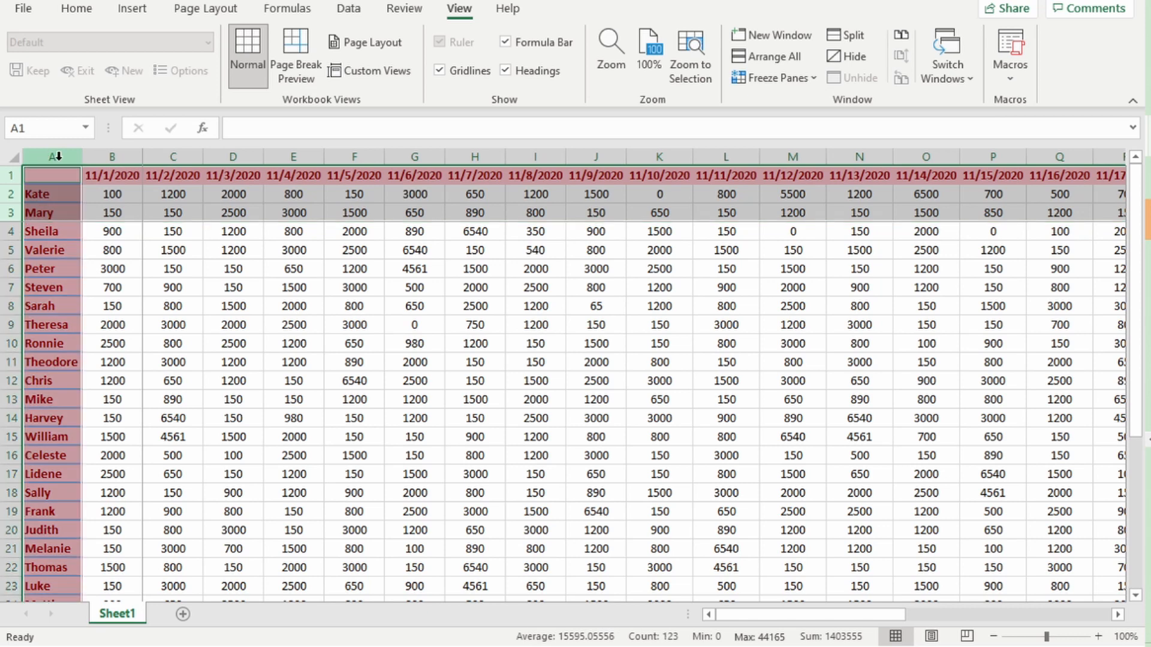
pyautogui.keyDown('ctrl'); pyautogui.click(107, 158); pyautogui.keyUp('ctrl')
pyautogui.moveTo(842, 614)
pyautogui.mouseDown()
pyautogui.moveTo(1008, 619)
pyautogui.moveTo(779, 617)
pyautogui.mouseUp()
pyautogui.moveTo(1139, 334)
pyautogui.mouseDown()
pyautogui.moveTo(1135, 424)
pyautogui.moveTo(1136, 329)
pyautogui.mouseUp()
pyautogui.moveTo(869, 617); pyautogui.dragTo(746, 615)
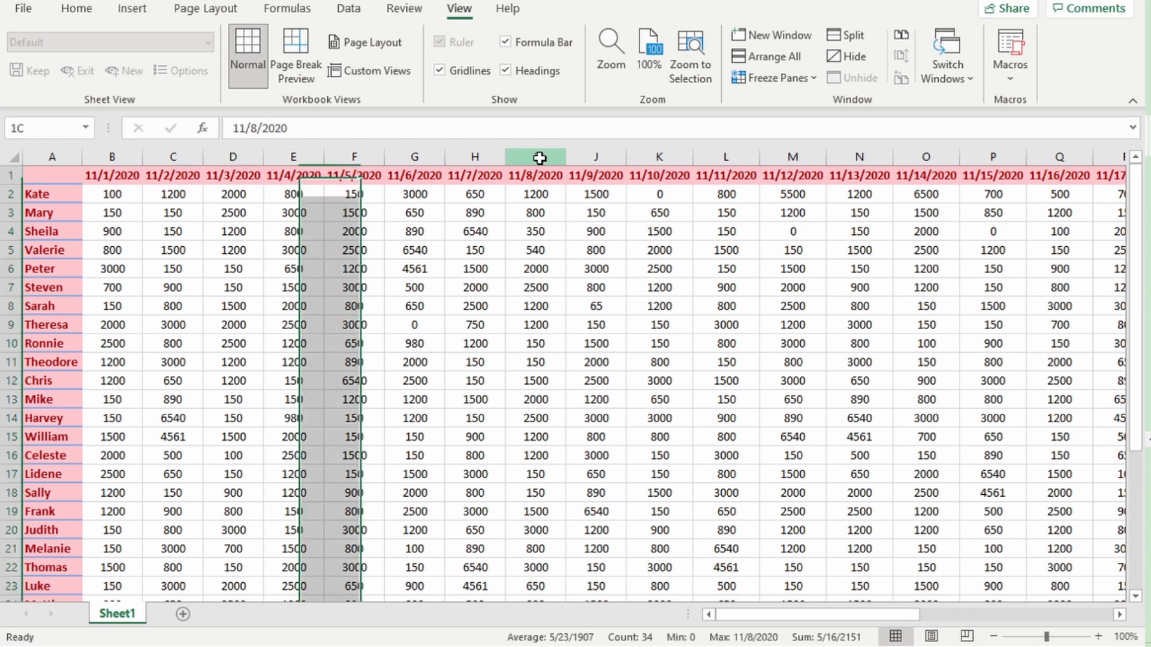
# Split the worksheet at cell D2 and move the vertical divider to just after column I.
pyautogui.click(539, 158)
pyautogui.moveTo(793, 614); pyautogui.dragTo(771, 624)
pyautogui.click(932, 145)
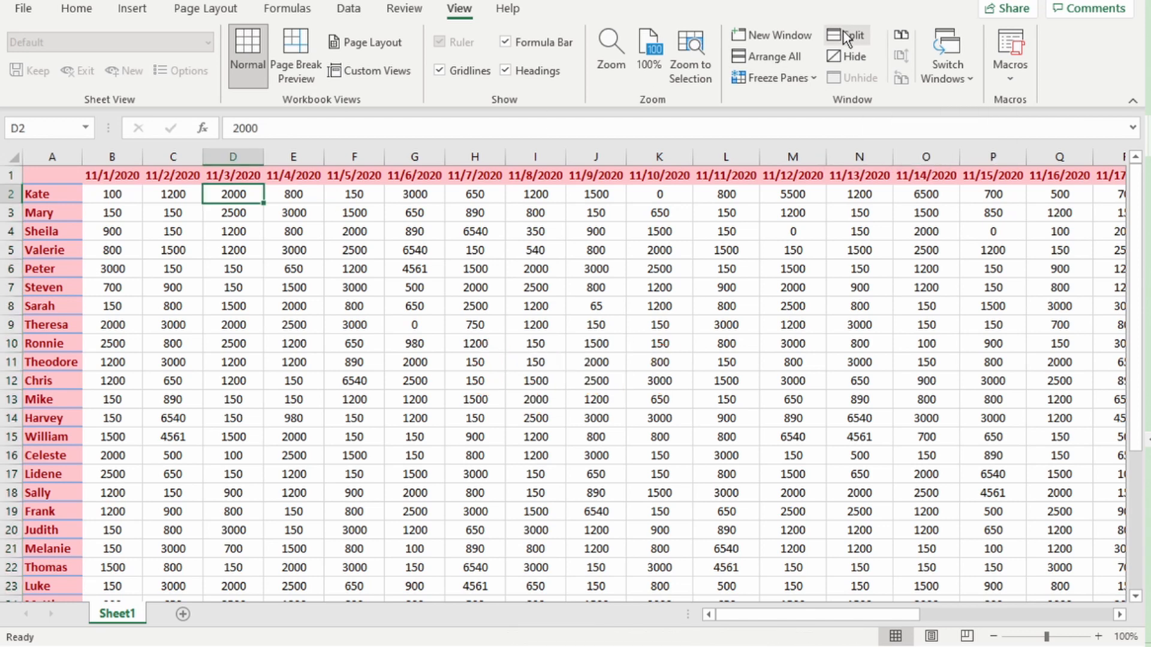
pyautogui.click(847, 37)
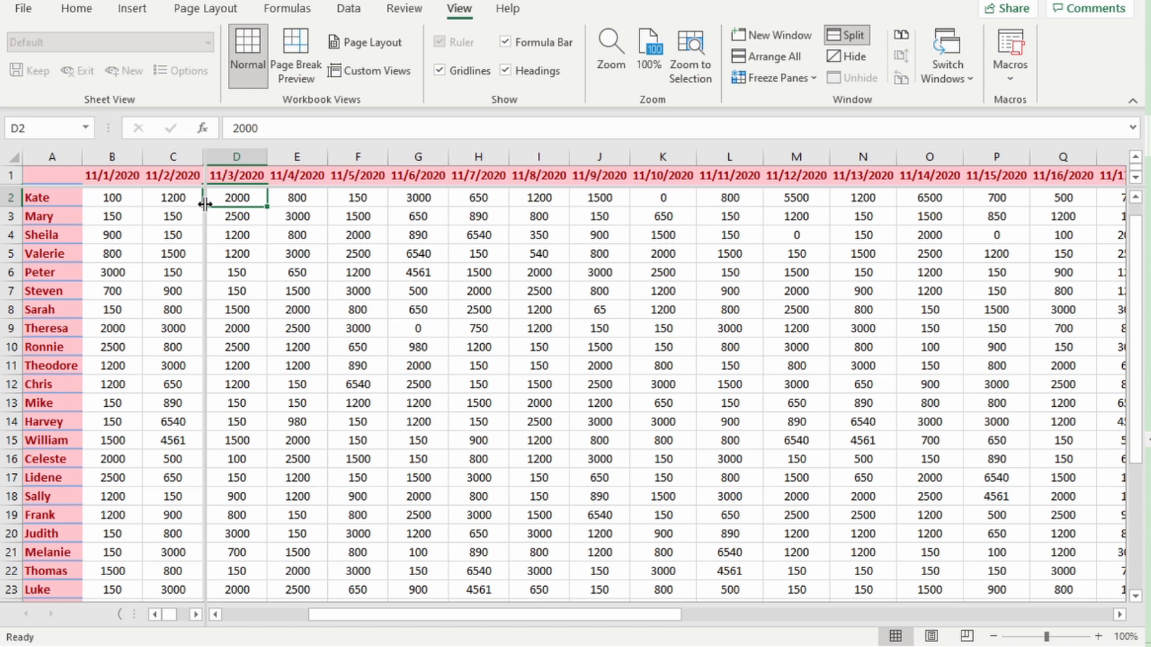
pyautogui.moveTo(204, 205); pyautogui.dragTo(570, 207)
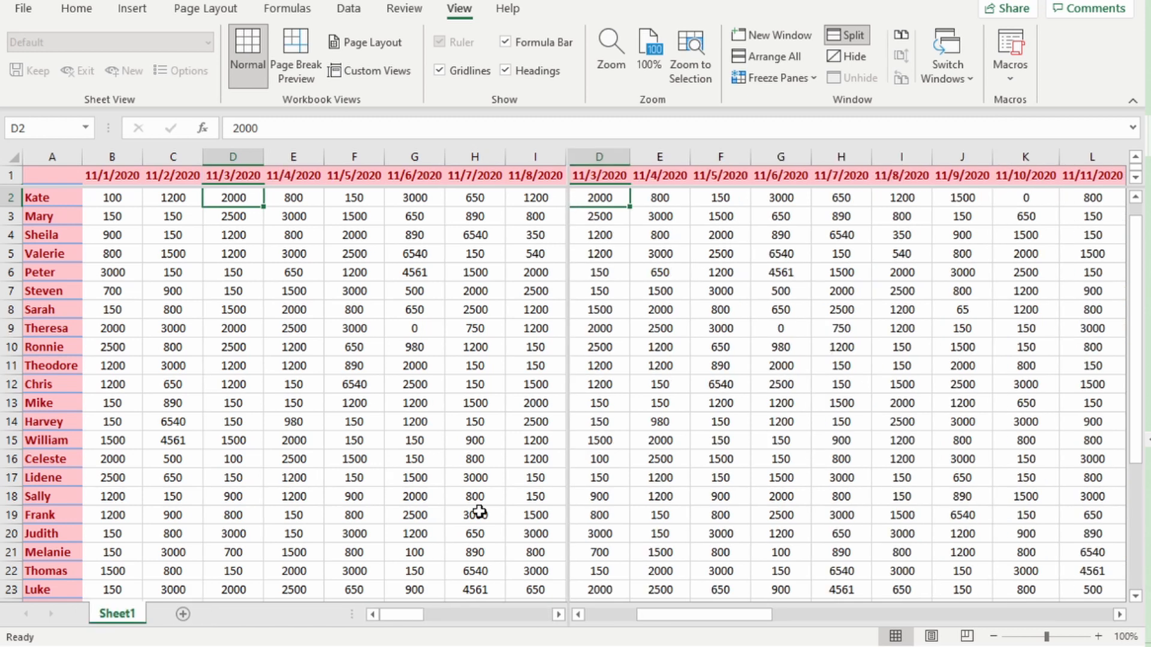
# Show the first dates beside the last dates in the split panes, and select columns I and AC together.
pyautogui.moveTo(396, 617)
pyautogui.mouseDown()
pyautogui.moveTo(506, 613)
pyautogui.moveTo(380, 616)
pyautogui.mouseUp()
pyautogui.moveTo(728, 618); pyautogui.dragTo(1069, 612)
pyautogui.click(544, 156)
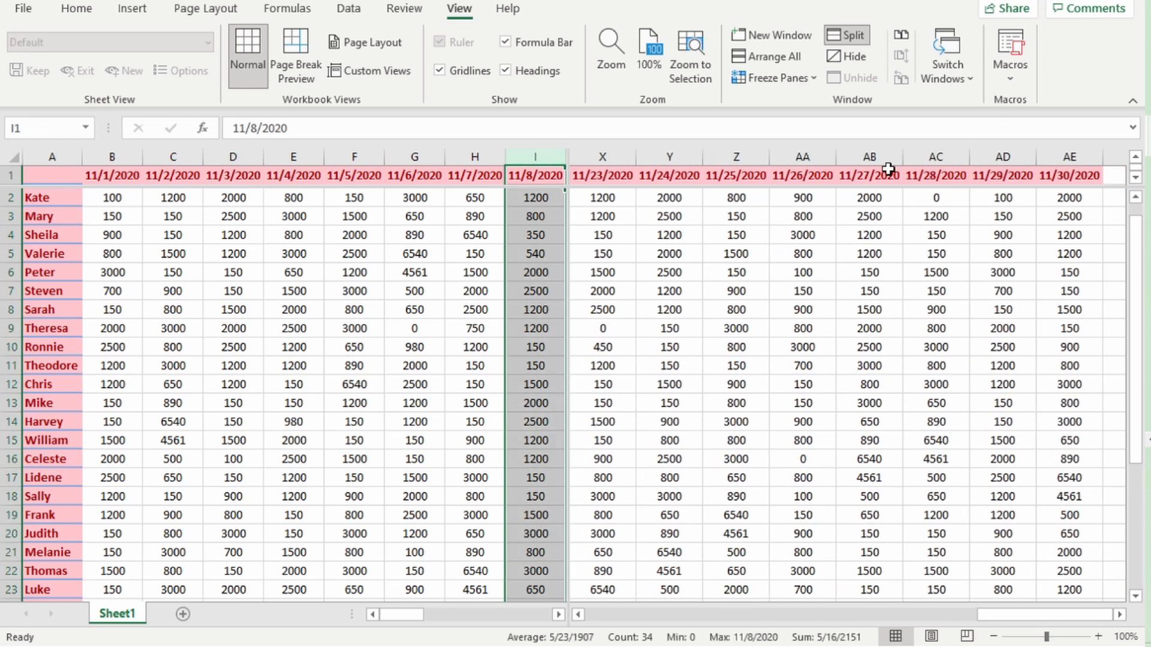
pyautogui.keyDown('ctrl'); pyautogui.click(946, 155); pyautogui.keyUp('ctrl')
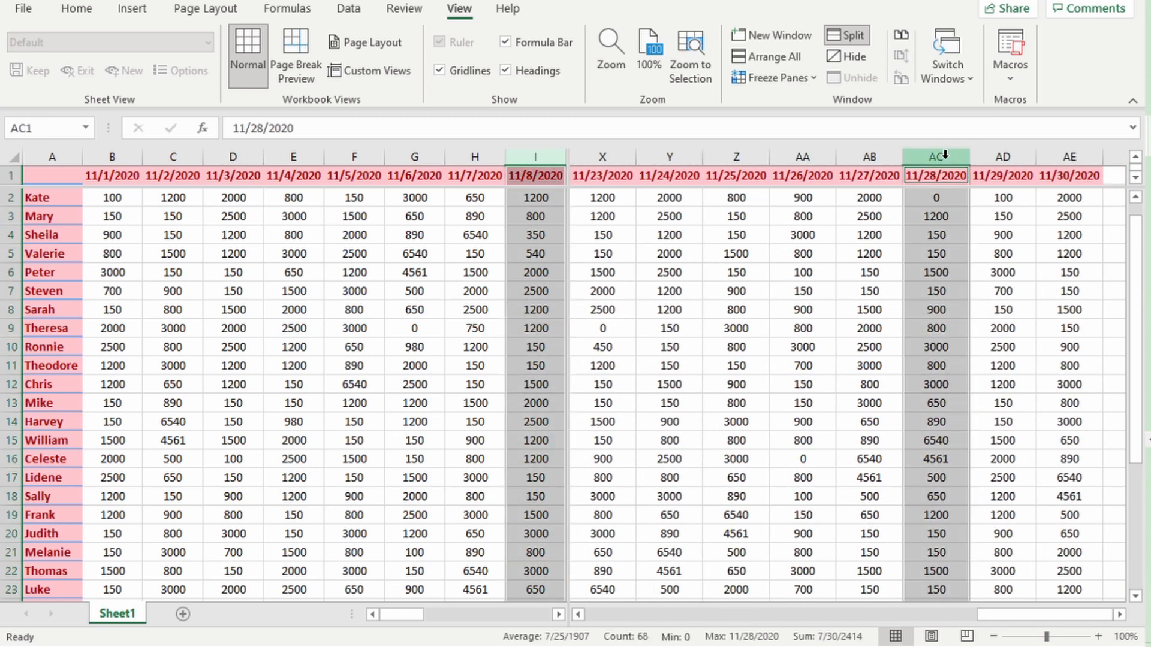
# Fill the 11/28/2020 column AC with yellow and bring the same column into view in the other pane.
pyautogui.click(945, 155)
pyautogui.rightClick(945, 154)
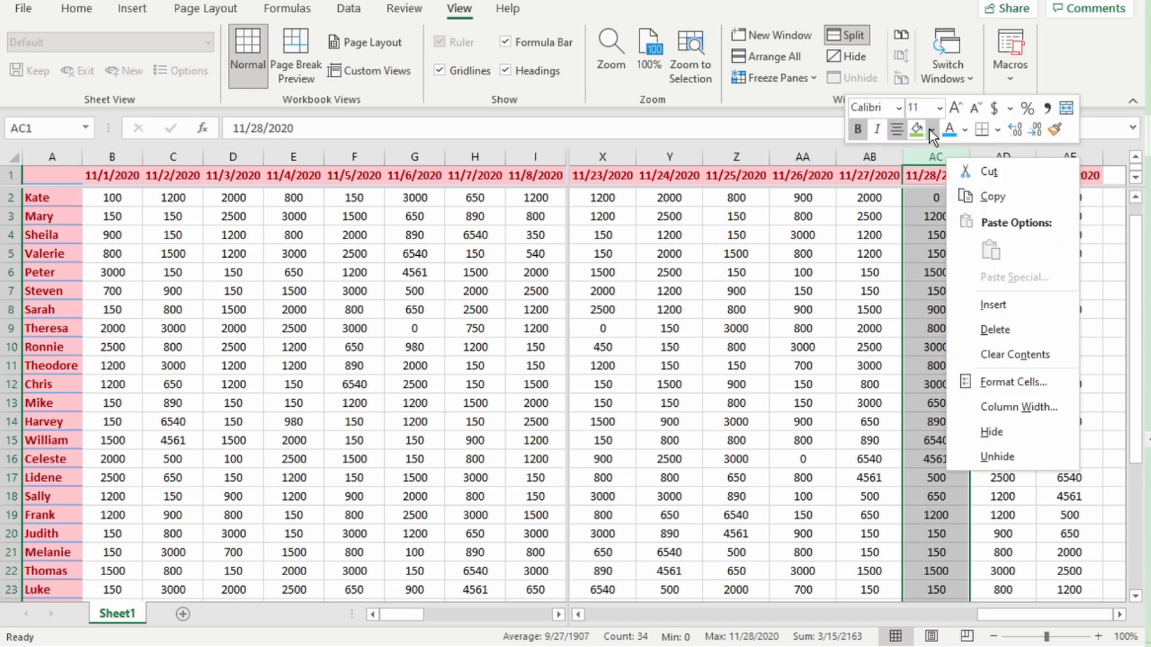
pyautogui.click(933, 130)
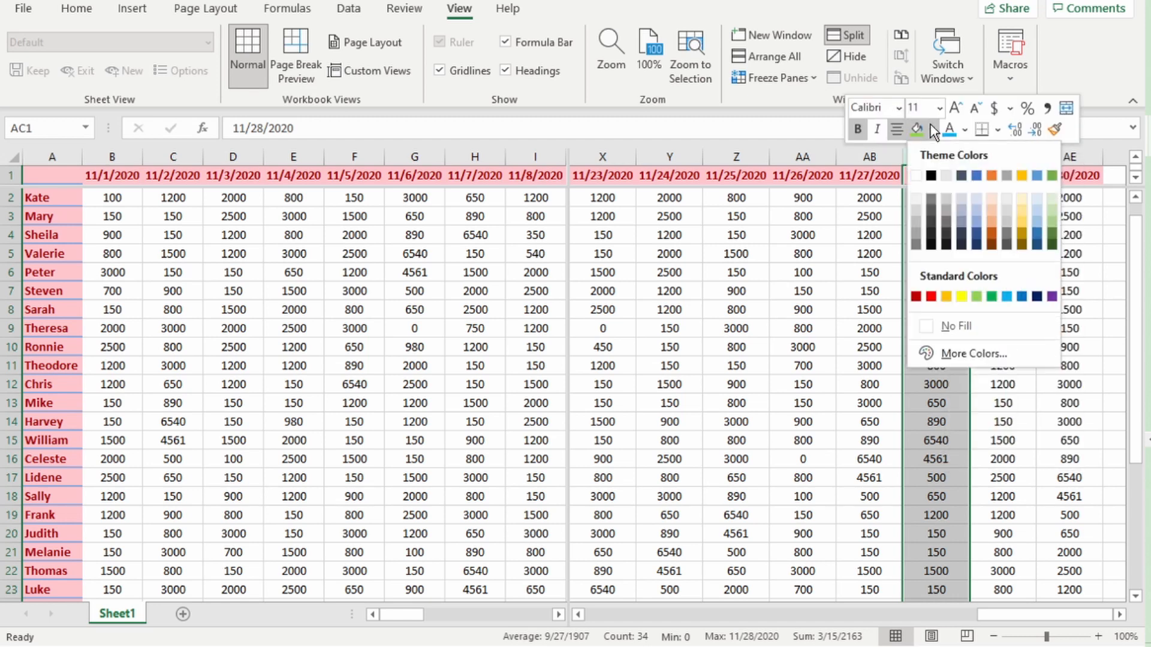
pyautogui.click(961, 297)
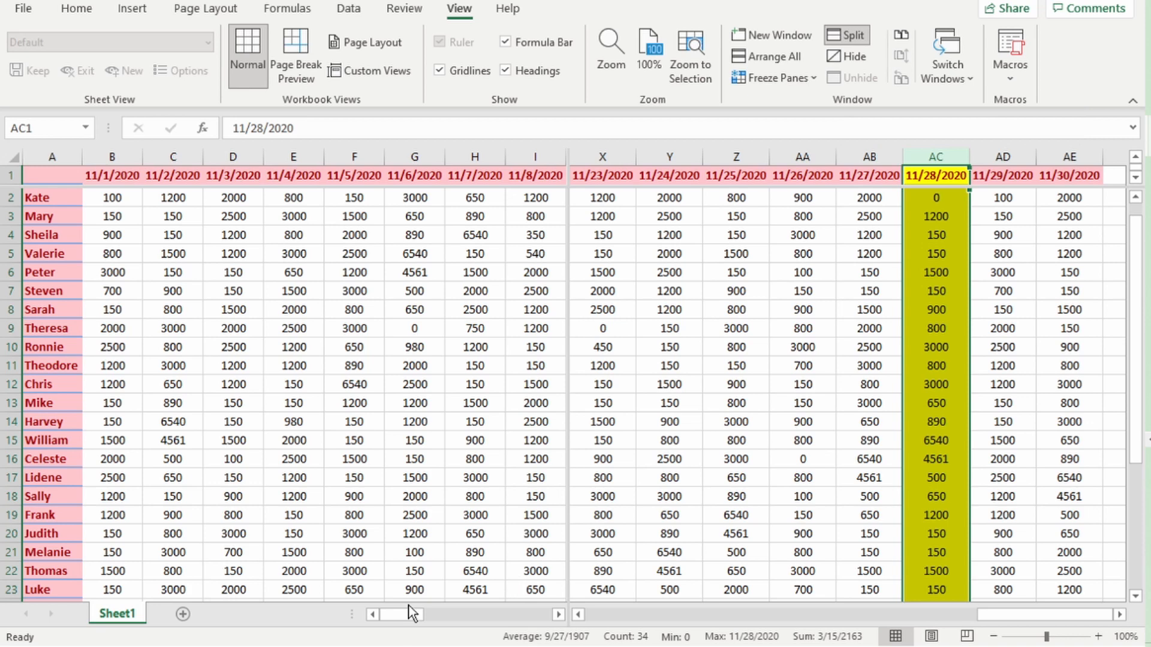
pyautogui.moveTo(413, 613); pyautogui.dragTo(547, 614)
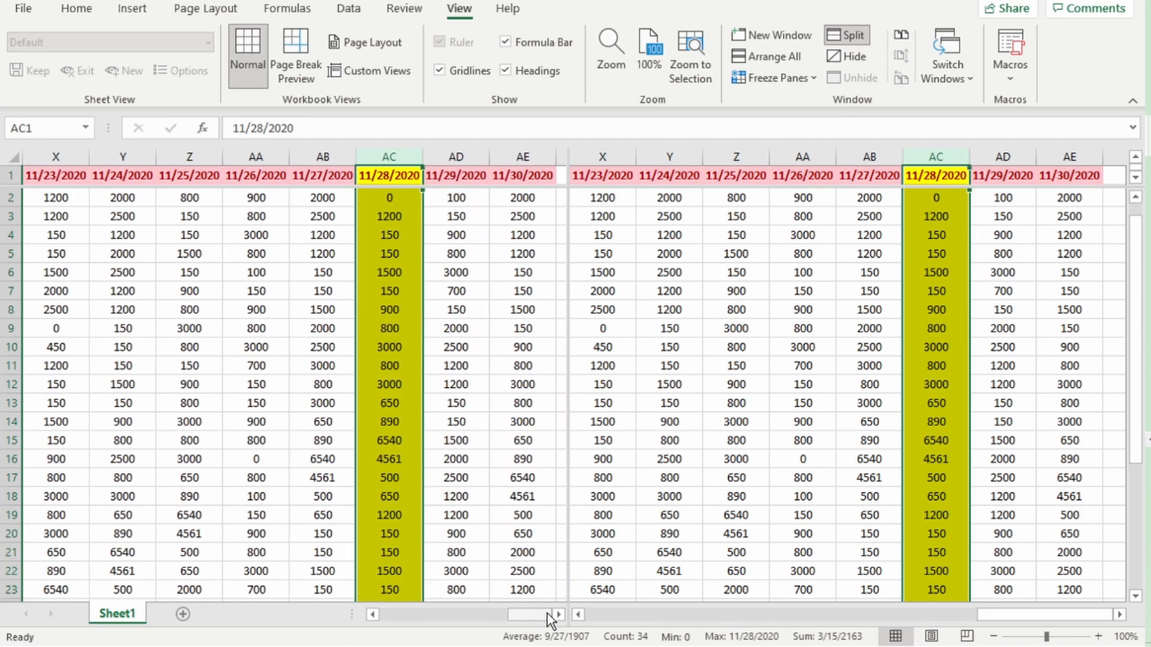
# Fill the 11/27/2020 column AB with the standard light green.
pyautogui.click(878, 152)
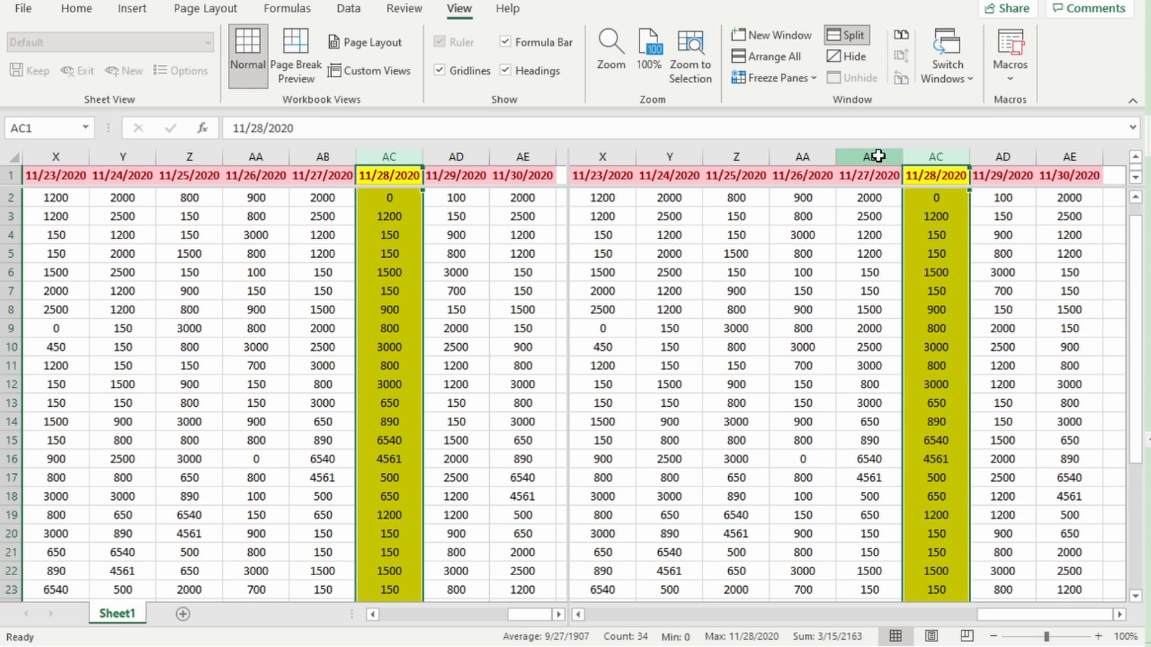
pyautogui.rightClick(880, 157)
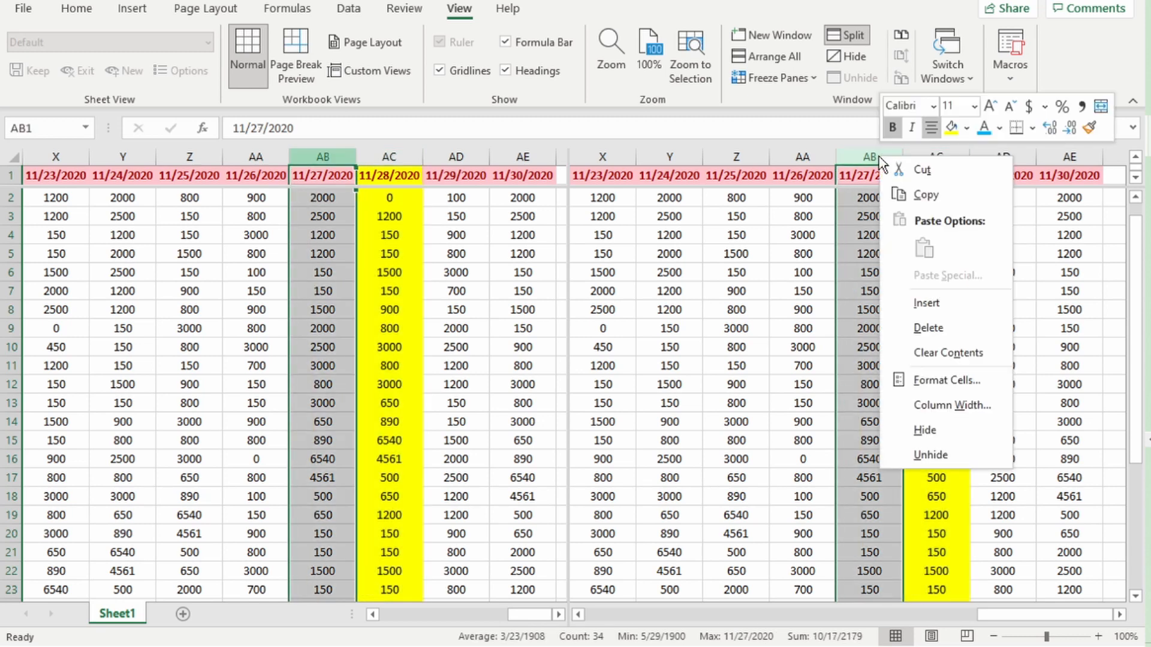
pyautogui.click(966, 128)
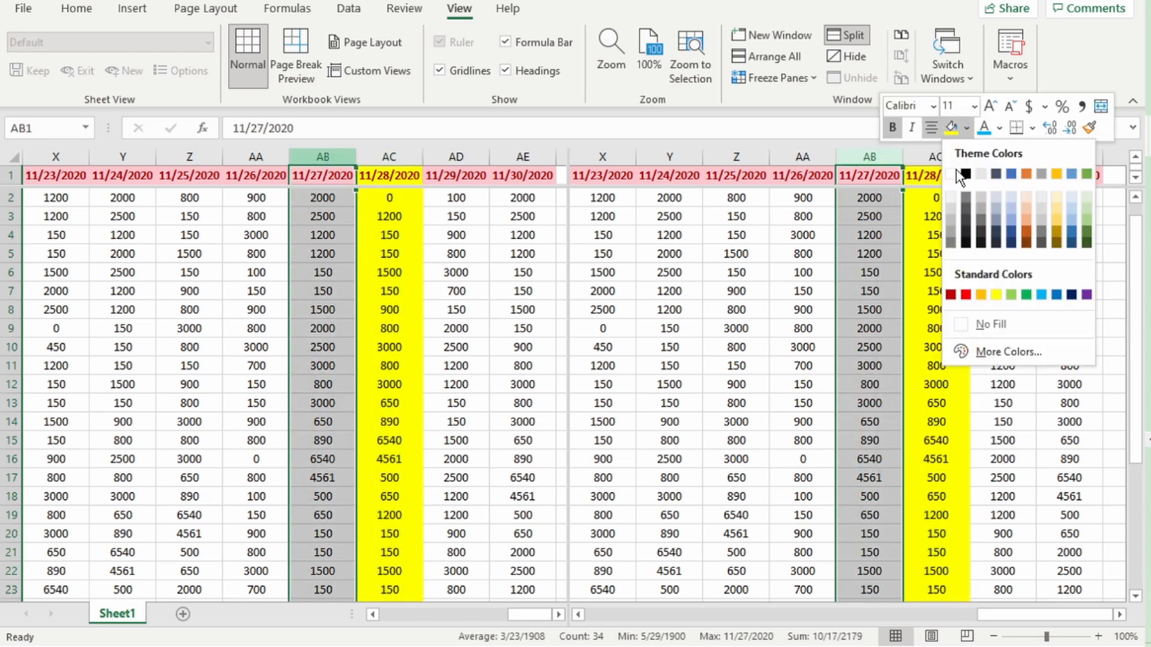
pyautogui.click(1010, 297)
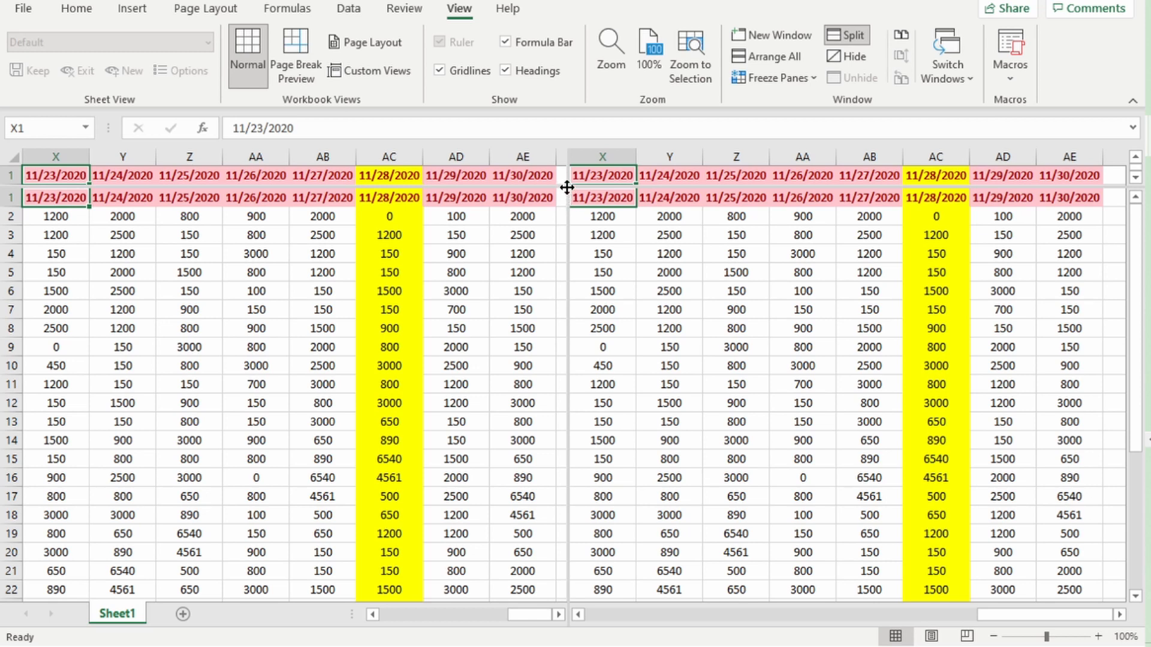
# Move the split intersection to divide the sheet into four larger panes, and remove the split.
pyautogui.moveTo(567, 187); pyautogui.dragTo(488, 375)
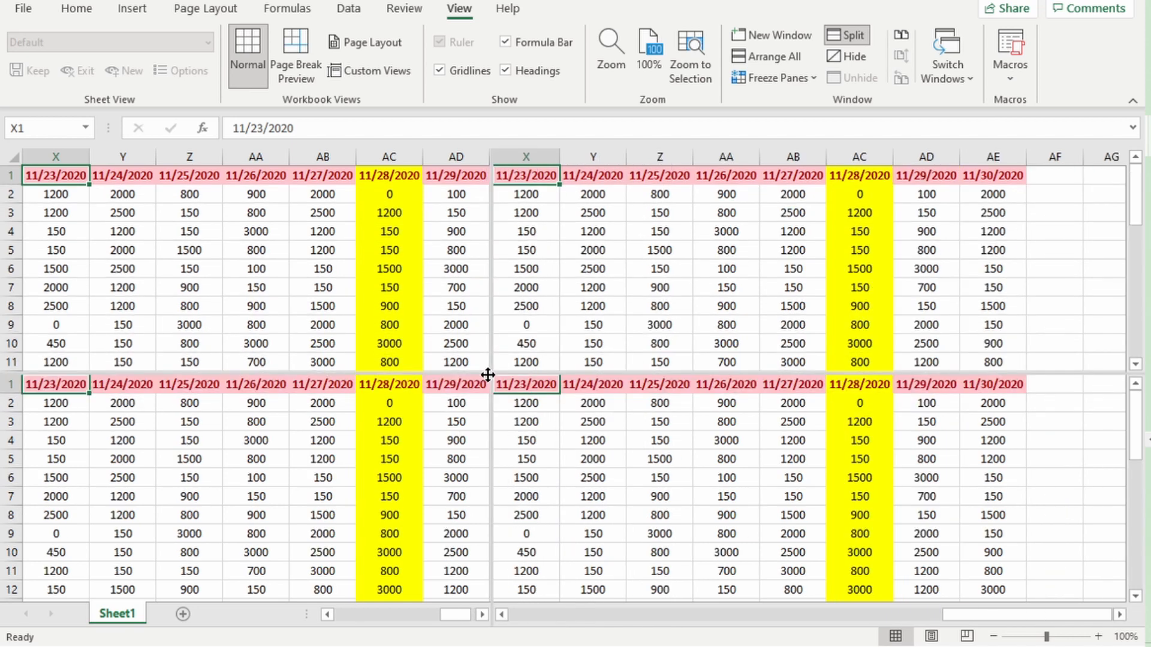
pyautogui.click(854, 35)
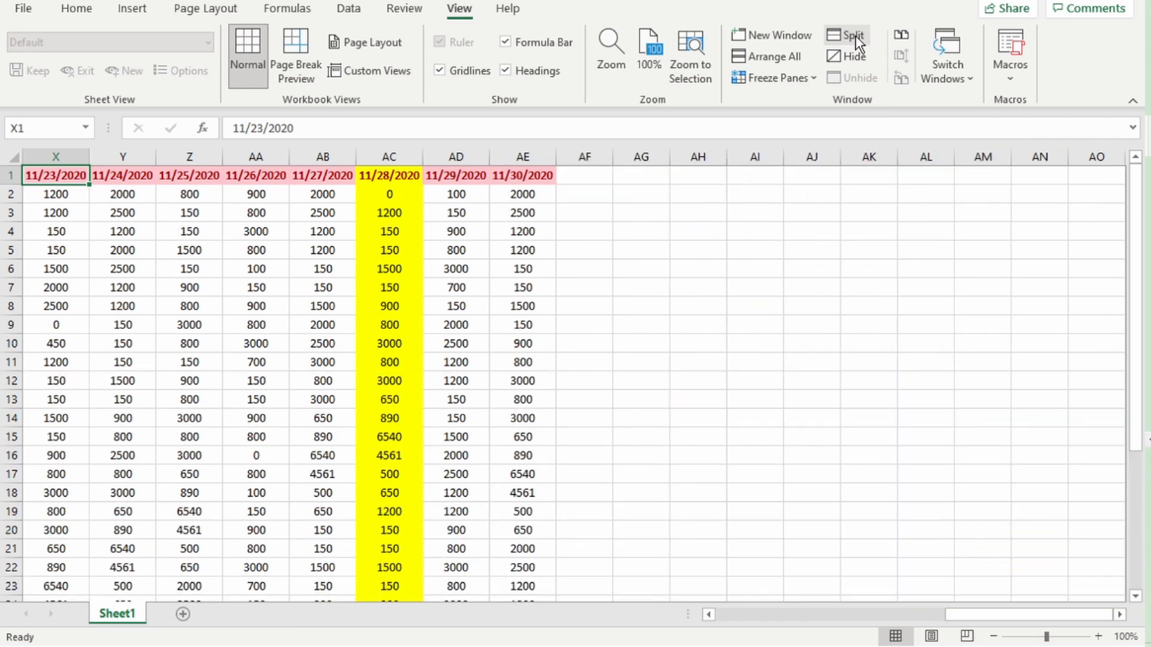
pyautogui.click(401, 150)
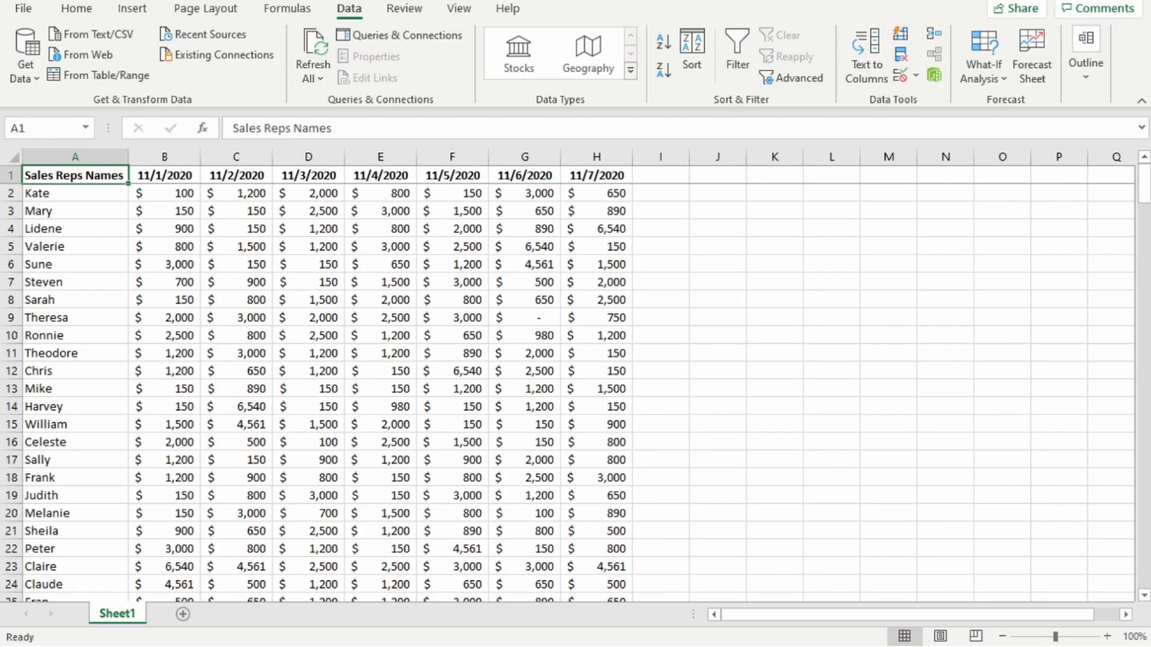
# Select the dated sales figures from B1 to H242 and return to the start of the table.
pyautogui.click(165, 175)
pyautogui.hotkey('ctrl', 'shift', 'Right')
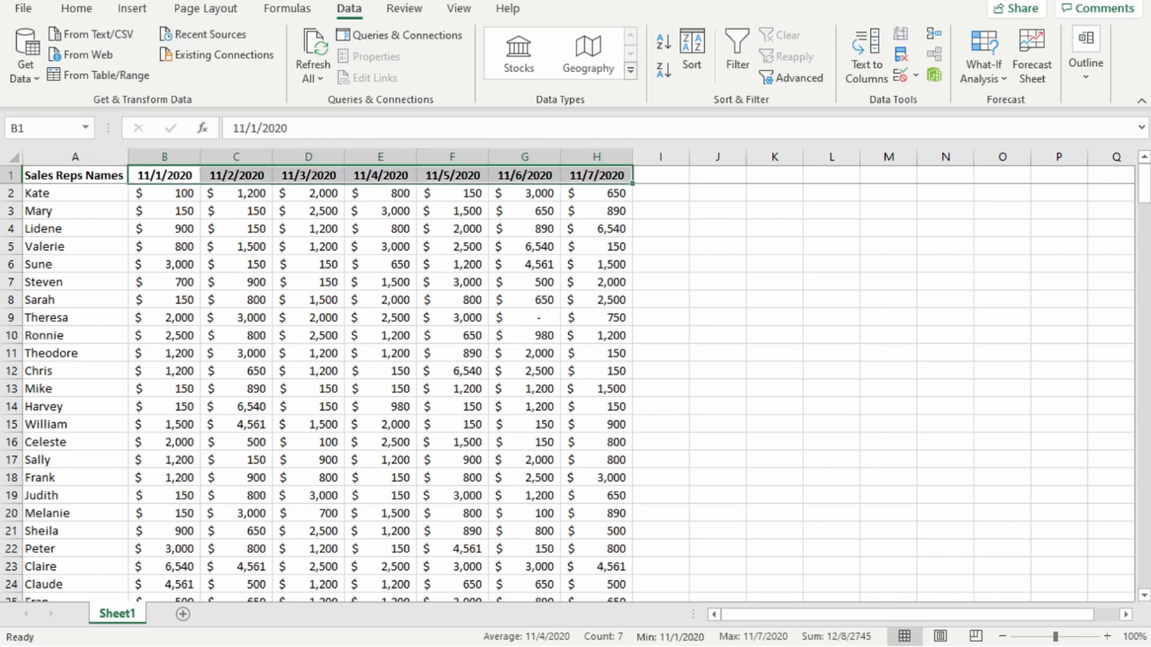
pyautogui.hotkey('ctrl', 'shift', 'Down')
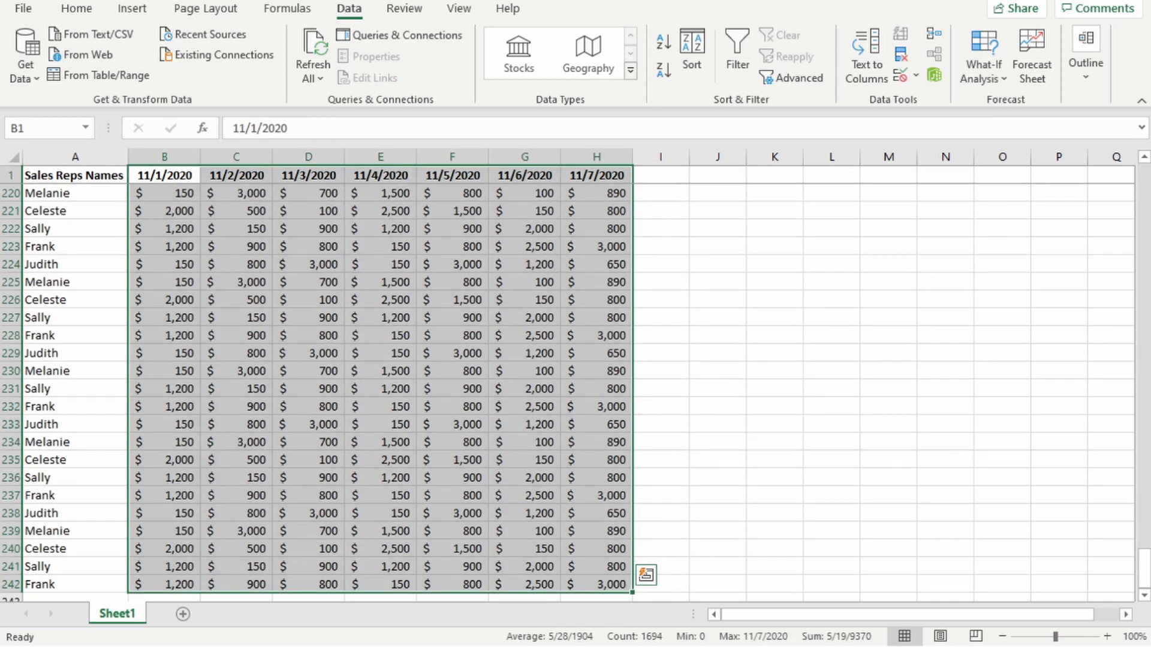
pyautogui.moveTo(1145, 584); pyautogui.dragTo(1144, 180)
# Select the Sales Reps Names column, followed by only the names in A2:A4.
pyautogui.click(76, 156)
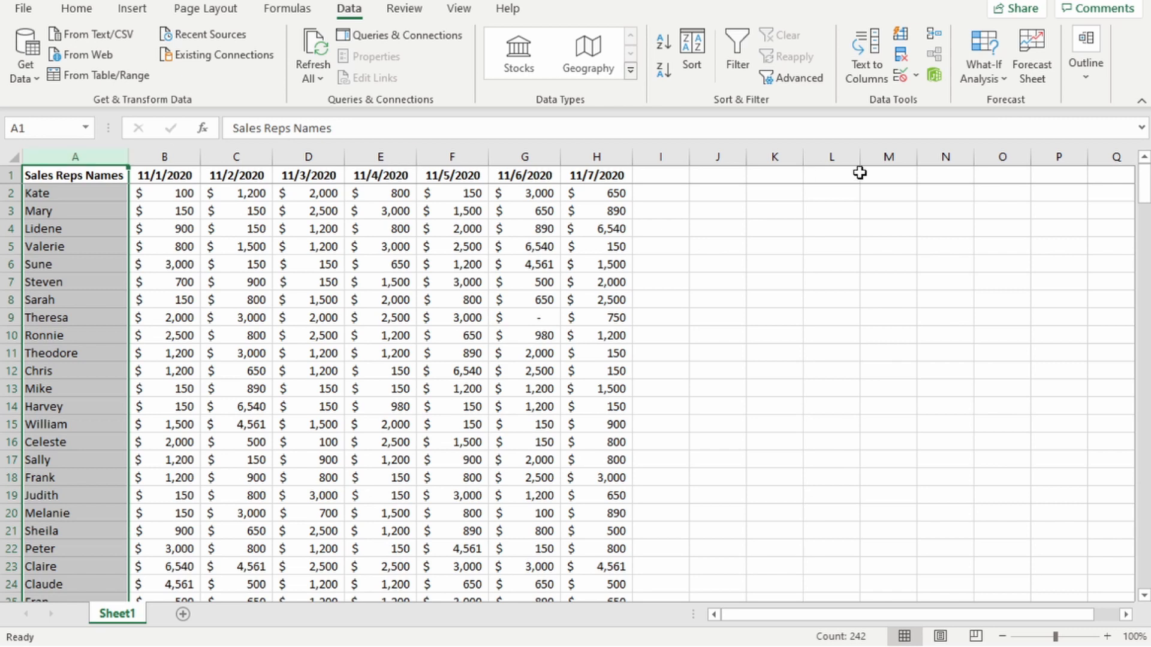
pyautogui.moveTo(1144, 183); pyautogui.dragTo(1144, 177)
pyautogui.click(87, 193)
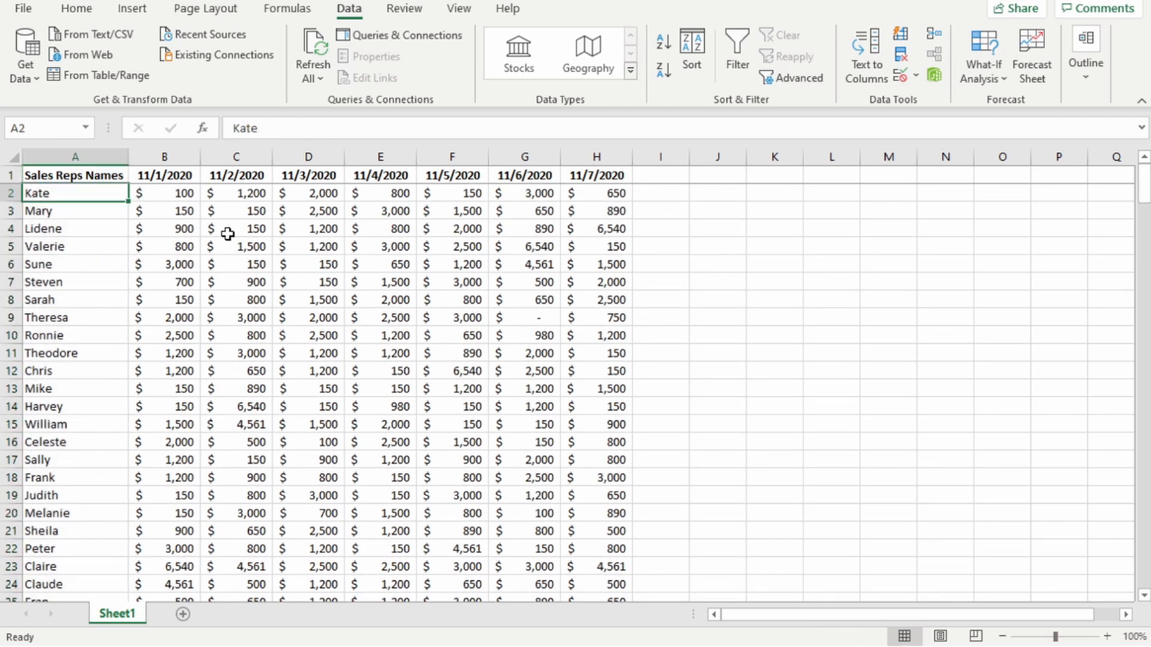
pyautogui.keyDown('ctrl'); pyautogui.click(85, 224); pyautogui.keyUp('ctrl')
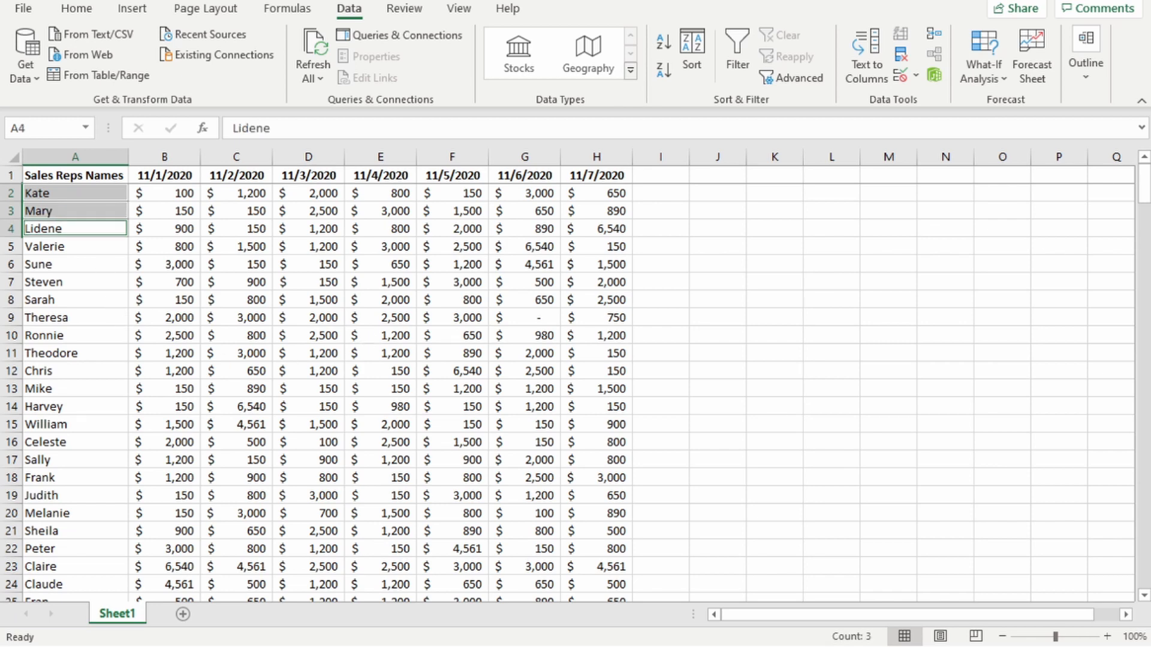
# Add the repeated names in A27:A29 to the current selection of sales rep names.
pyautogui.moveTo(1145, 177); pyautogui.dragTo(1145, 210)
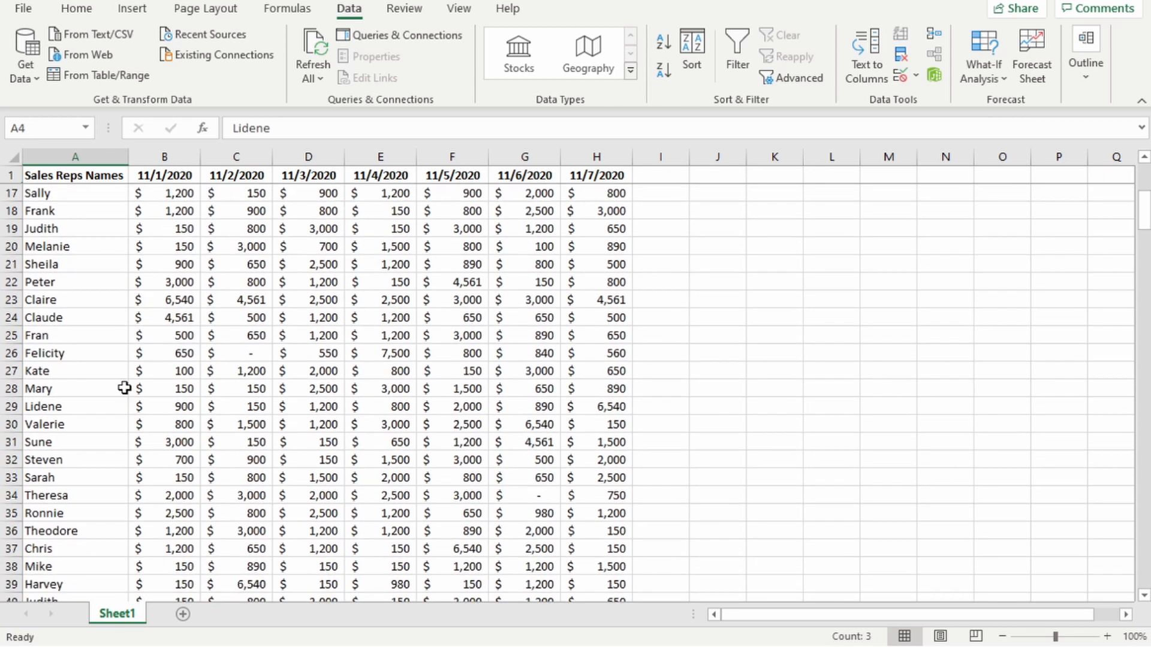
pyautogui.keyDown('ctrl'); pyautogui.click(77, 370); pyautogui.keyUp('ctrl')
pyautogui.keyDown('ctrl'); pyautogui.click(82, 389); pyautogui.keyUp('ctrl')
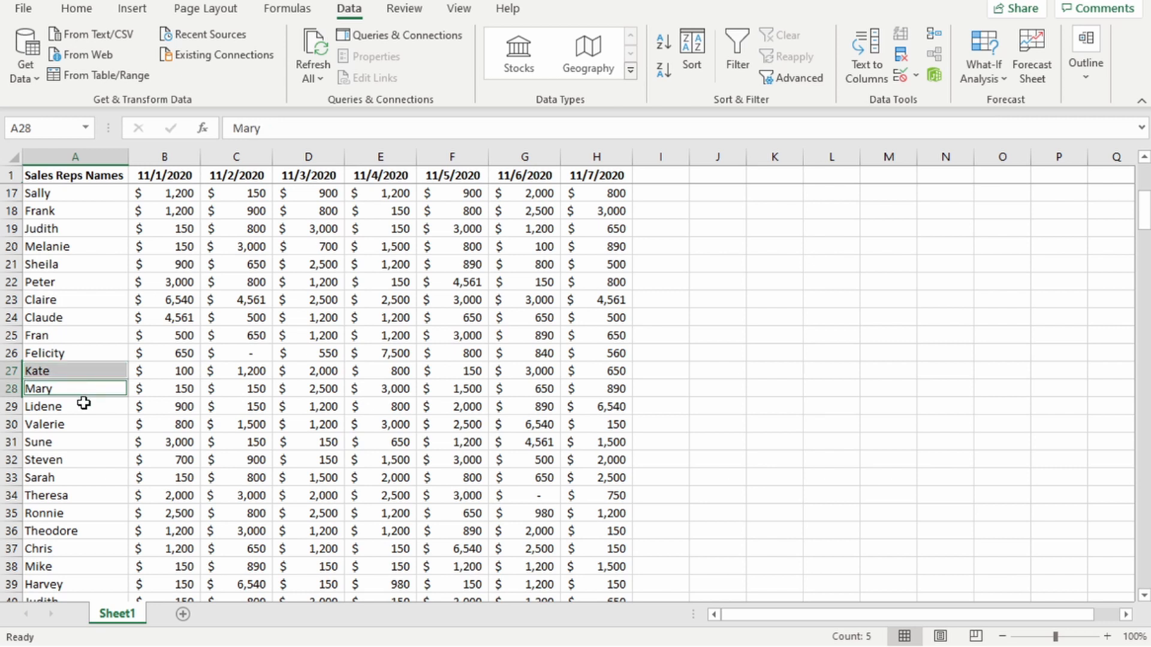
pyautogui.keyDown('ctrl'); pyautogui.click(86, 405); pyautogui.keyUp('ctrl')
# Remove duplicate rows from the sales table, comparing only the Sales Reps Names column.
pyautogui.click(66, 264)
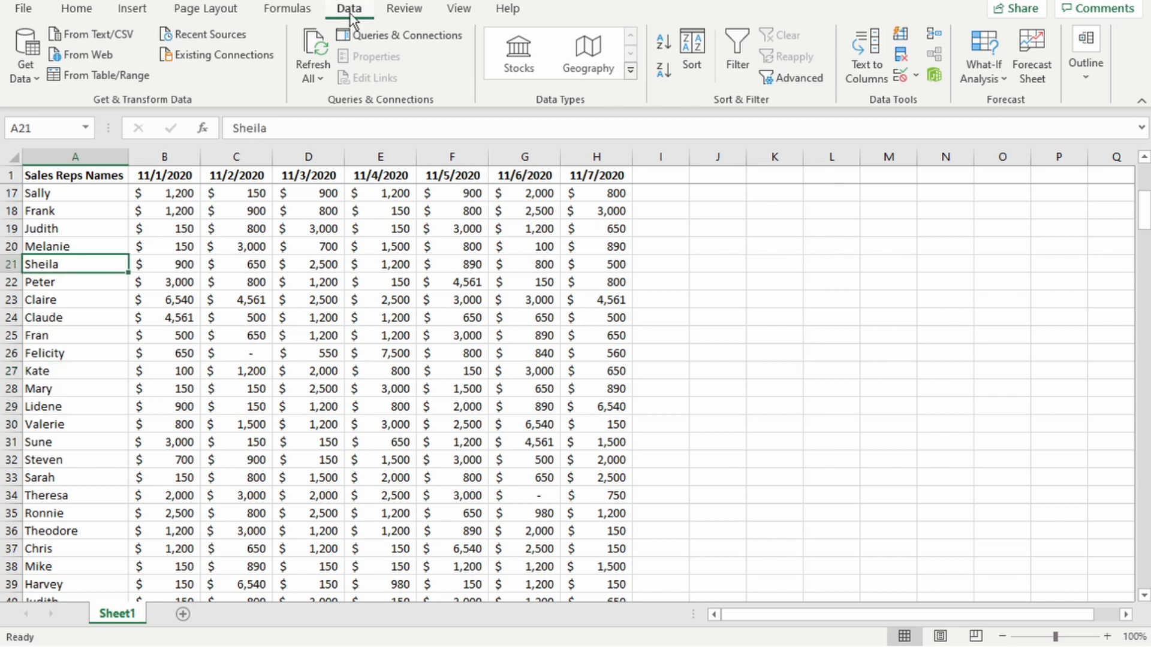
pyautogui.click(902, 62)
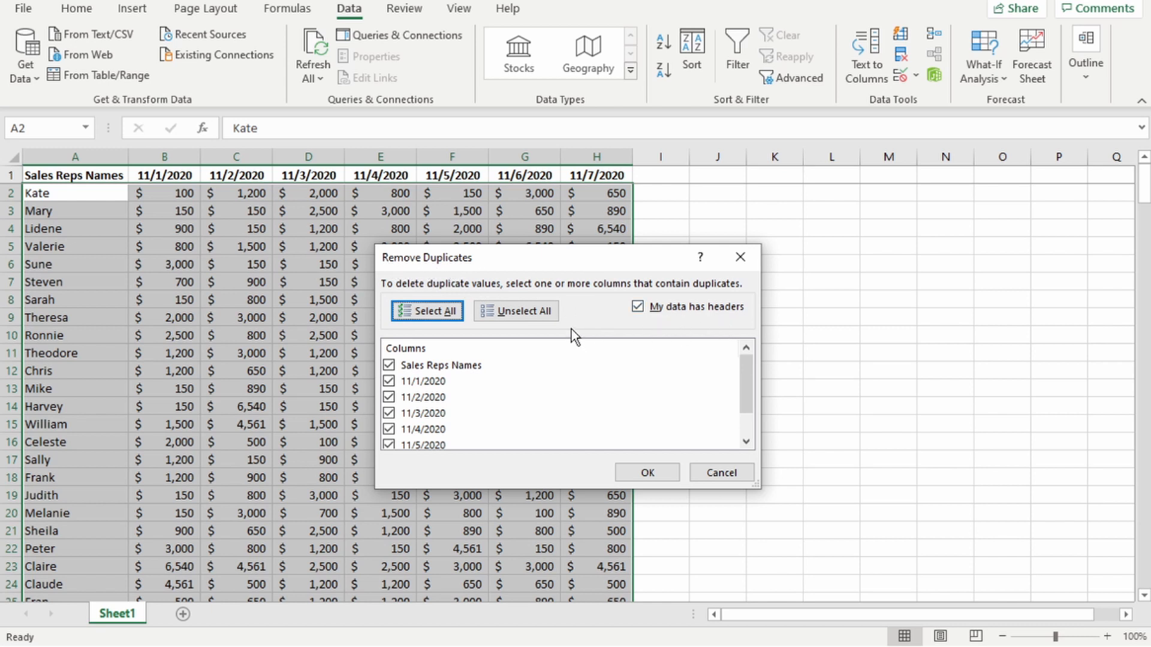
pyautogui.click(517, 312)
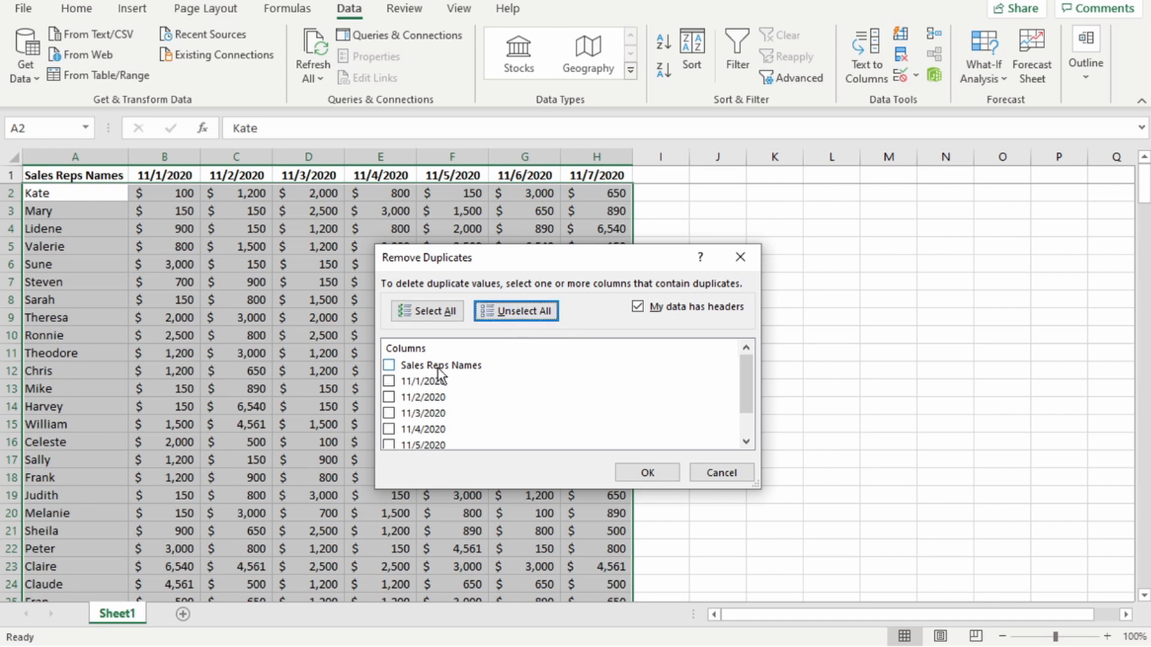
pyautogui.click(393, 369)
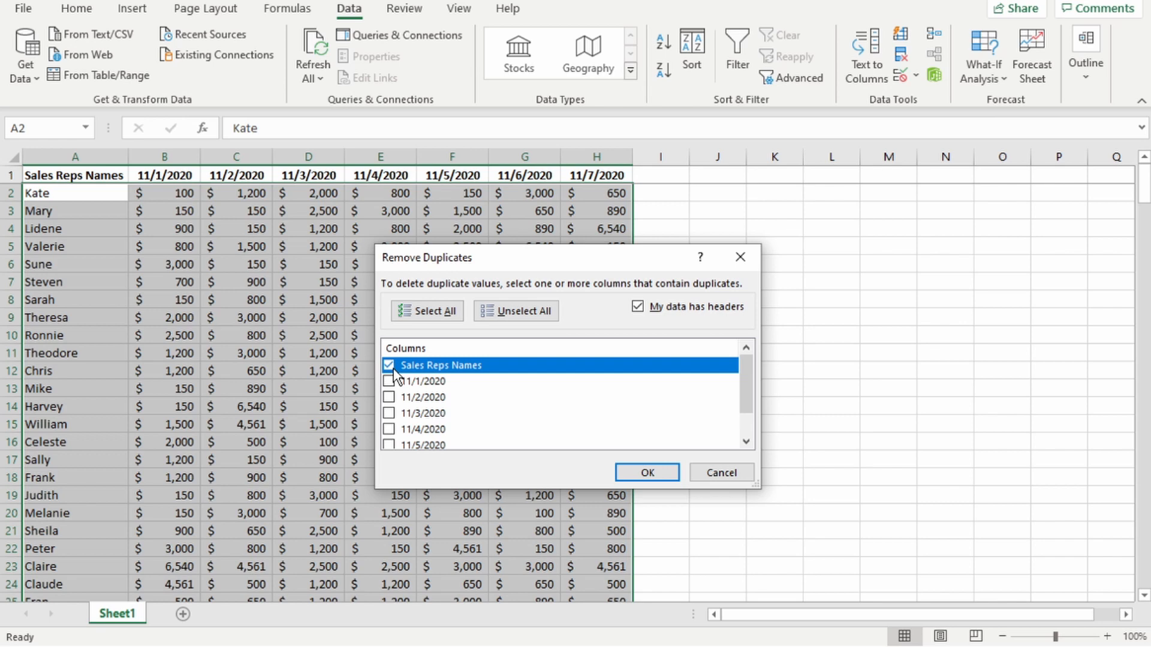
pyautogui.click(642, 475)
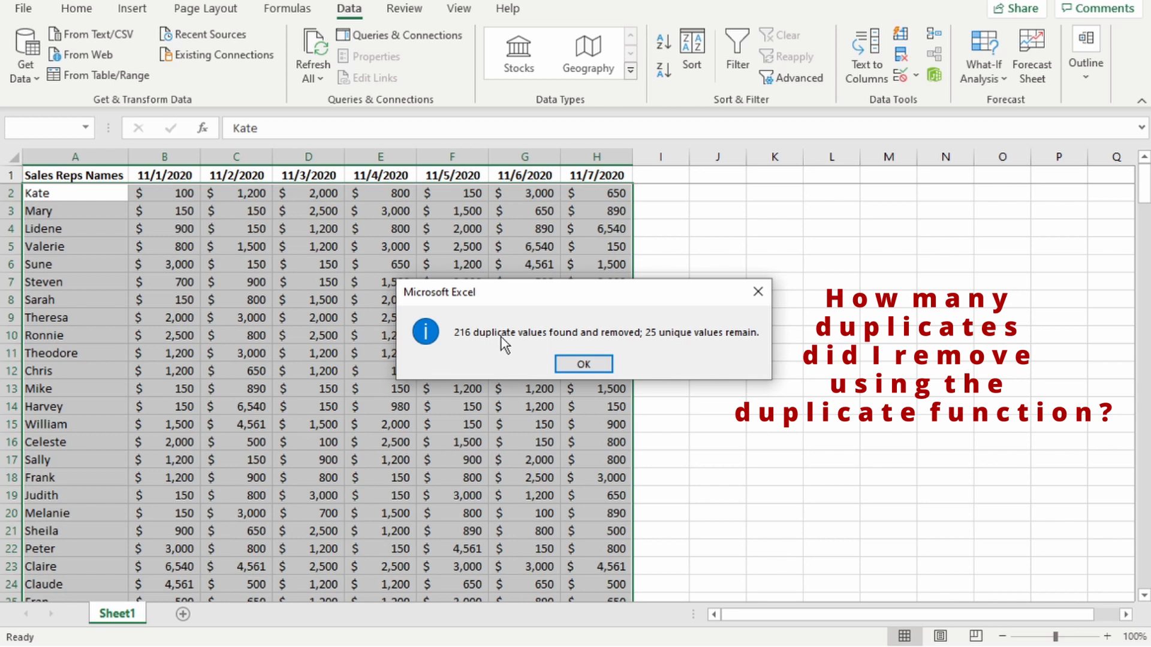
pyautogui.click(584, 363)
# Extend a selection from A2 down the Sales Reps Names column and back up to review the remaining names.
pyautogui.click(50, 195)
pyautogui.hotkey('shift', 'Down')
pyautogui.hotkey('shift', 'Down')
pyautogui.hotkey('shift', 'Down')
pyautogui.hotkey('shift', 'Down')
pyautogui.hotkey('shift', 'Down')
pyautogui.hotkey('shift', 'Down')
pyautogui.hotkey('shift', 'Down')
pyautogui.hotkey('shift', 'Down')
pyautogui.hotkey('shift', 'Down')
pyautogui.hotkey('shift', 'Down')
pyautogui.hotkey('shift', 'Down')
pyautogui.hotkey('shift', 'Down')
pyautogui.hotkey('shift', 'Down')
pyautogui.hotkey('shift', 'Down')
pyautogui.hotkey('shift', 'Down')
pyautogui.hotkey('shift', 'Down')
pyautogui.hotkey('shift', 'Down')
pyautogui.hotkey('shift', 'Down')
pyautogui.hotkey('shift', 'Down')
pyautogui.hotkey('shift', 'Down')
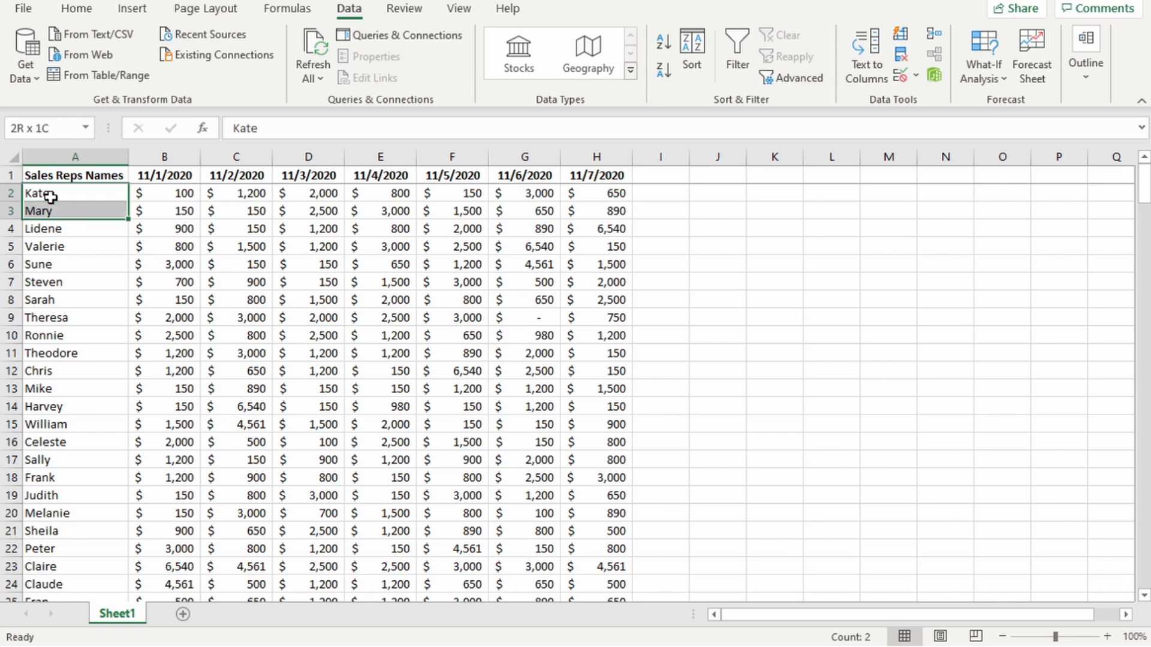
pyautogui.hotkey('shift', 'Up')
pyautogui.hotkey('shift', 'Up')
pyautogui.hotkey('shift', 'Up')
pyautogui.hotkey('shift', 'Up')
pyautogui.hotkey('shift', 'Up')
pyautogui.hotkey('shift', 'Up')
pyautogui.hotkey('shift', 'Up')
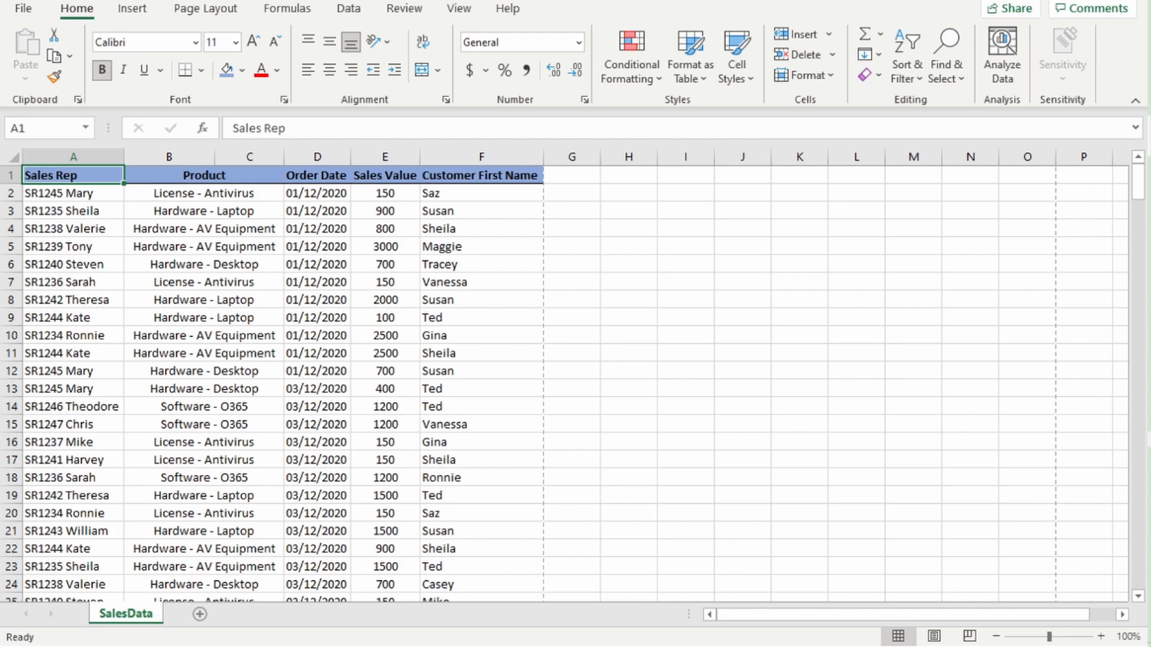
# Look through the SalesData rows, page through the print preview up to page 6, and return to the sheet.
pyautogui.moveTo(1136, 187); pyautogui.dragTo(1133, 411)
pyautogui.hotkey('ctrl', 'Home')
pyautogui.hotkey('ctrl', 'p')
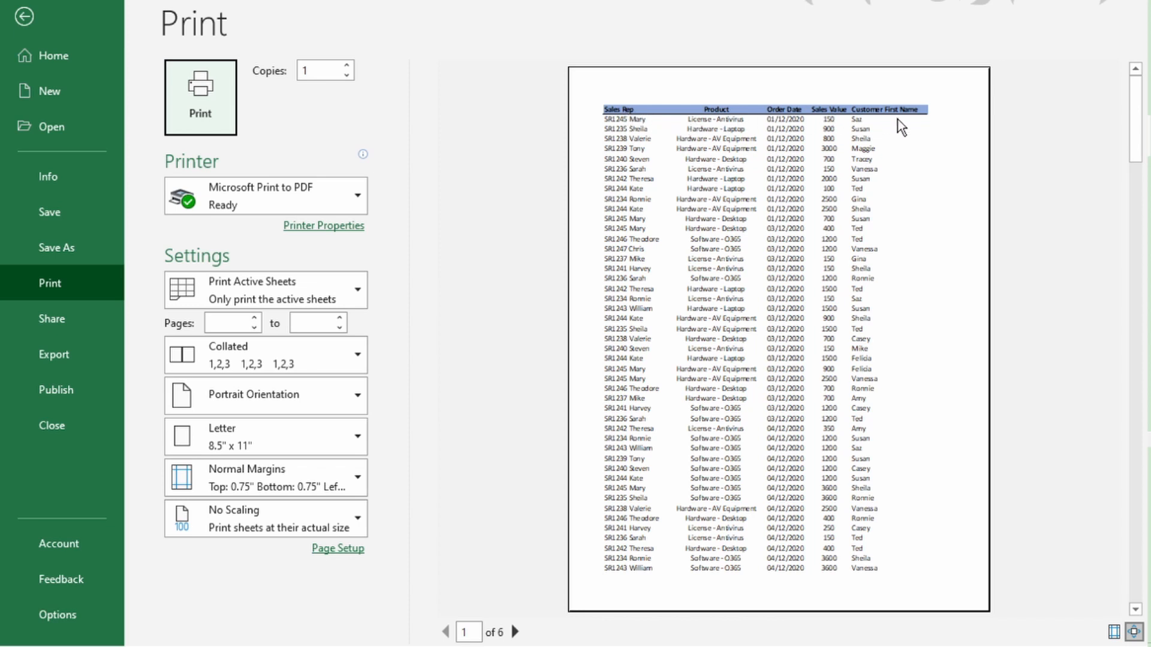
pyautogui.click(515, 632)
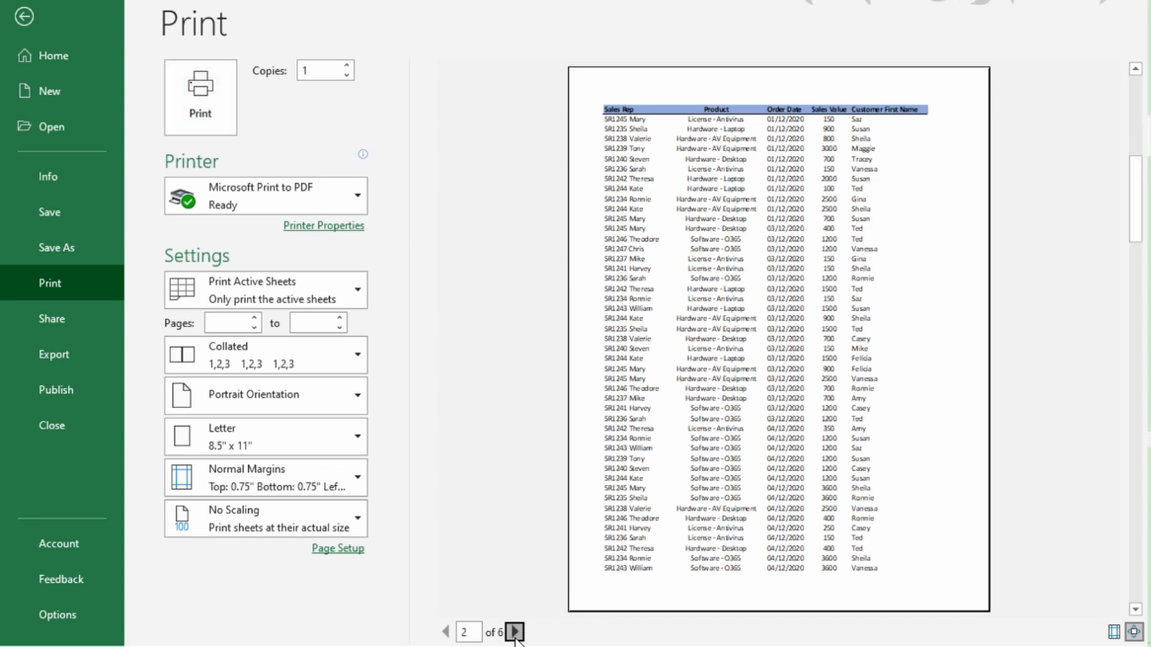
pyautogui.click(515, 633)
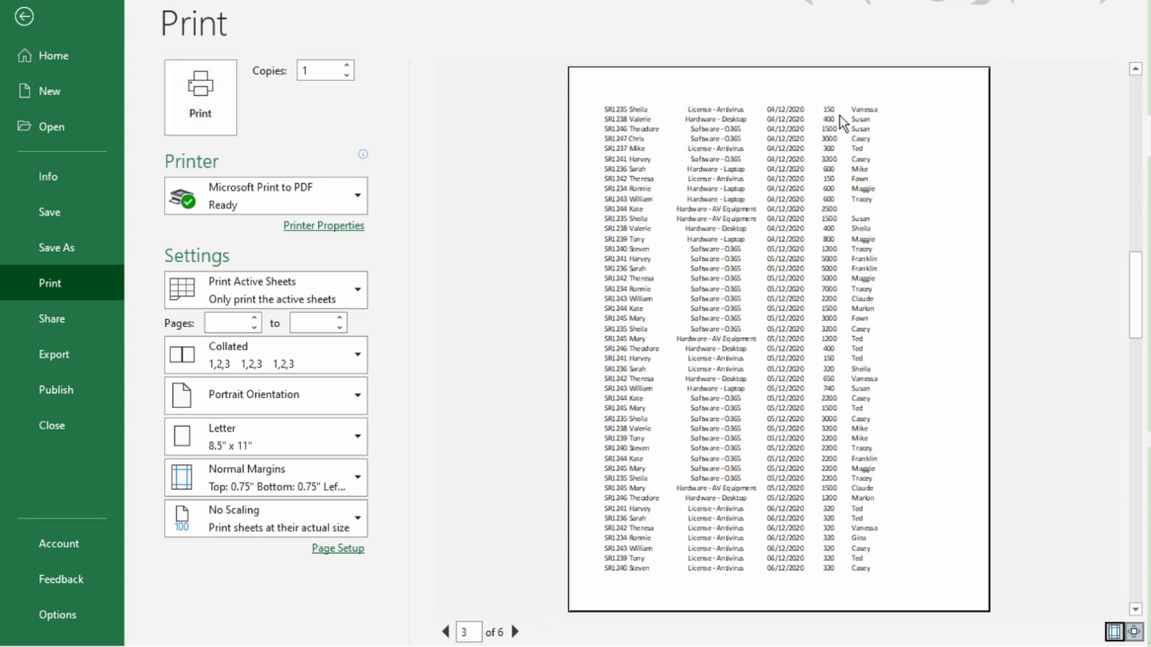
pyautogui.click(517, 636)
pyautogui.click(518, 636)
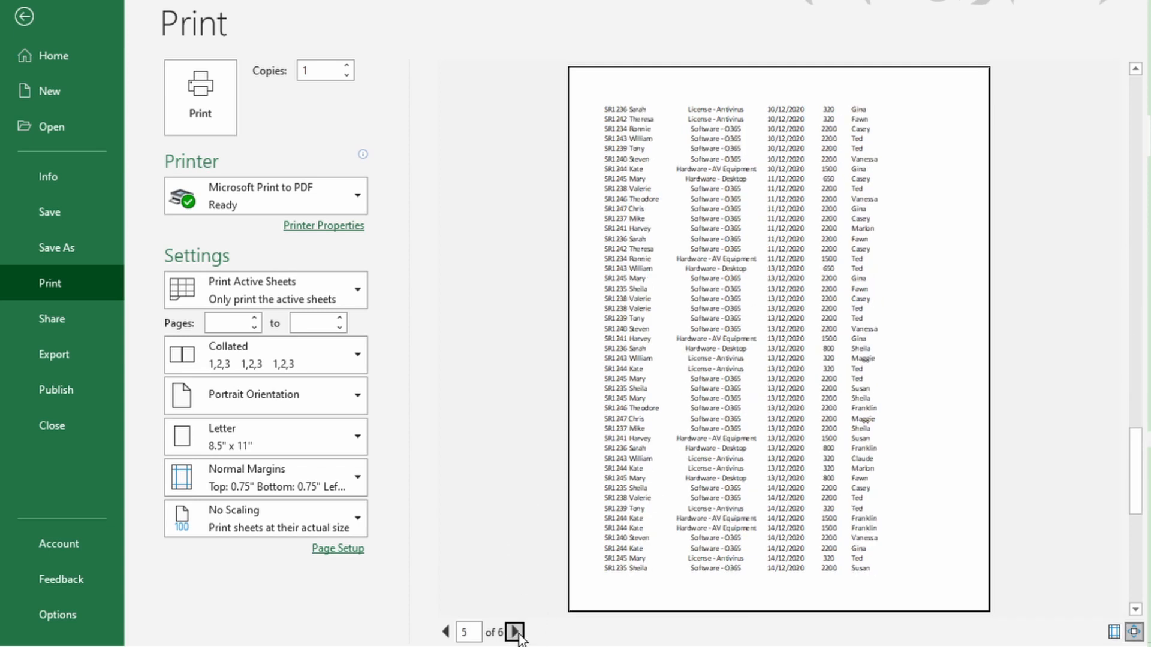
pyautogui.click(515, 632)
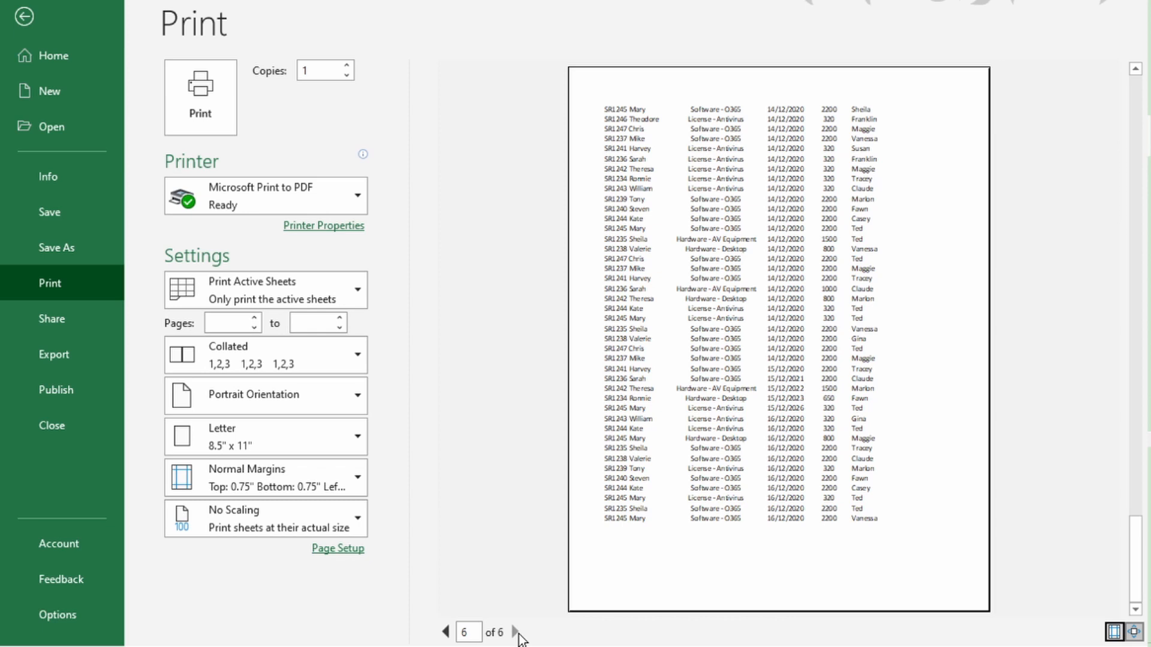
pyautogui.click(24, 15)
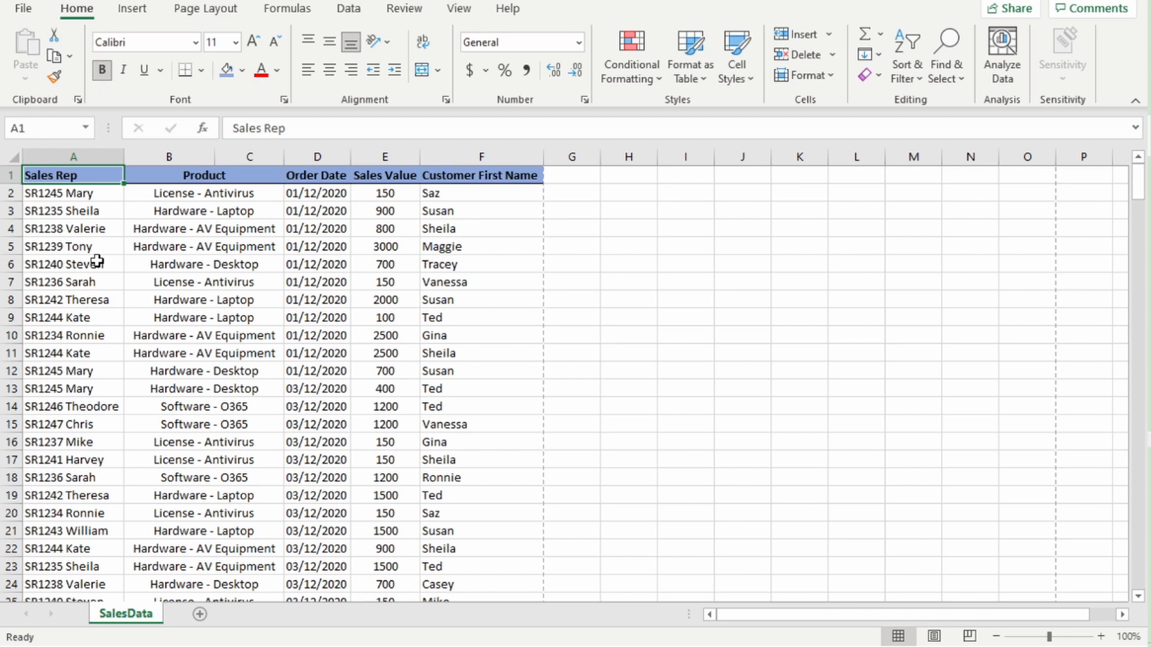
# Define header row 1 of the SalesData sheet as the named range Print_titles.
pyautogui.click(6, 176)
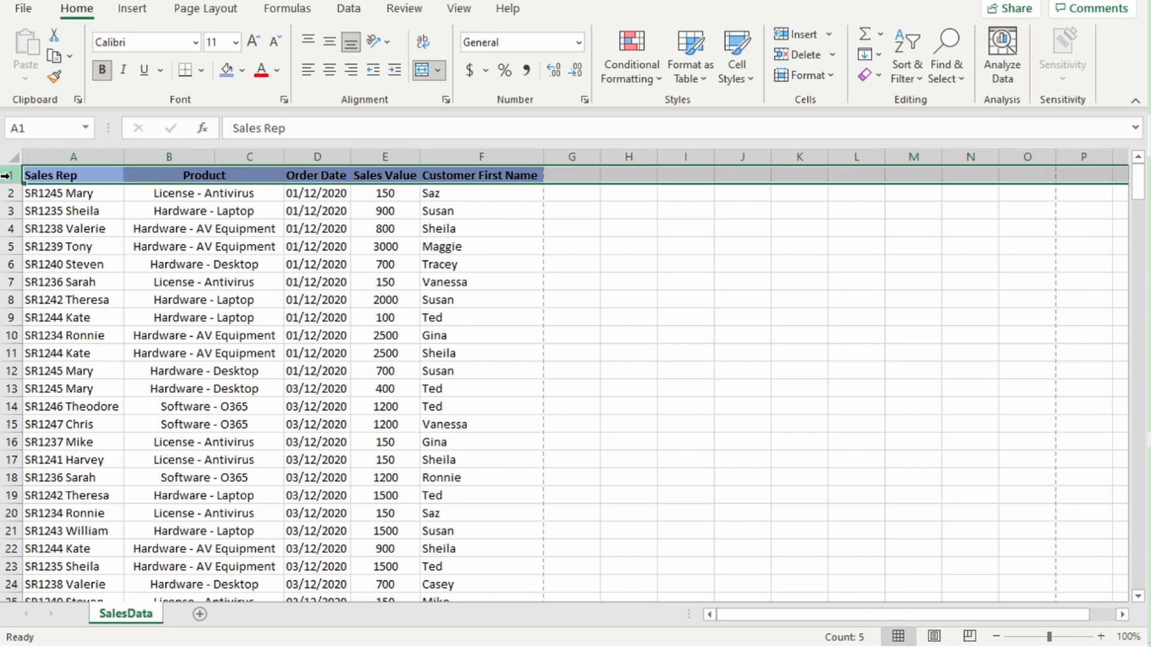
pyautogui.click(60, 129)
pyautogui.write('Print_titles')
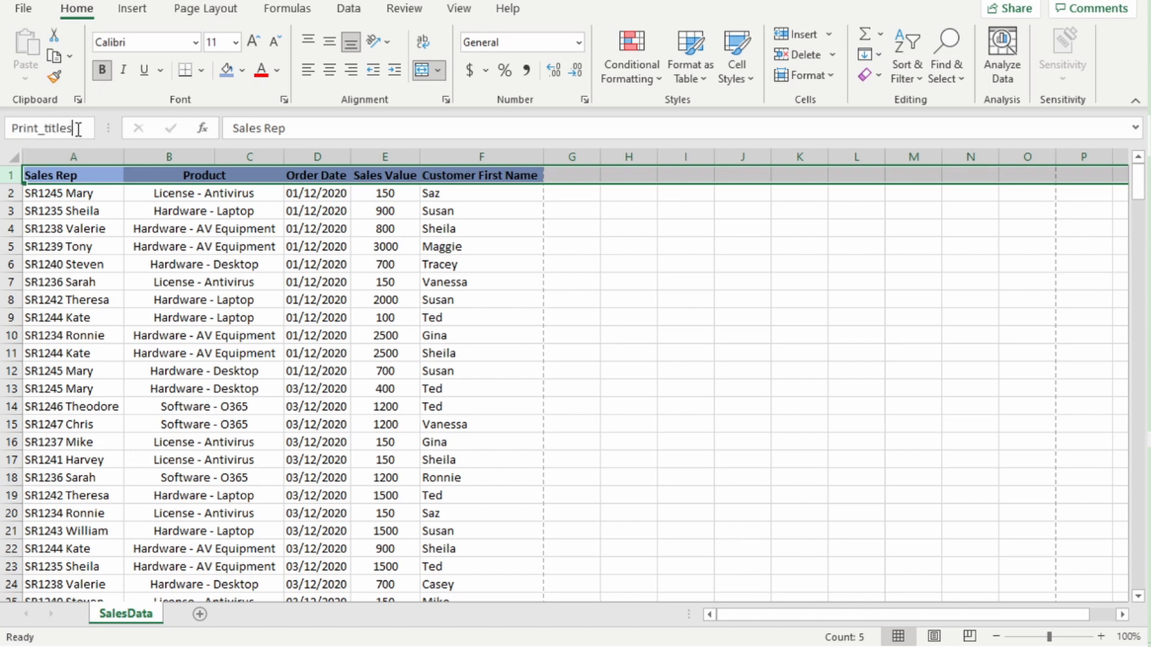
pyautogui.press('Return')
pyautogui.click(81, 210)
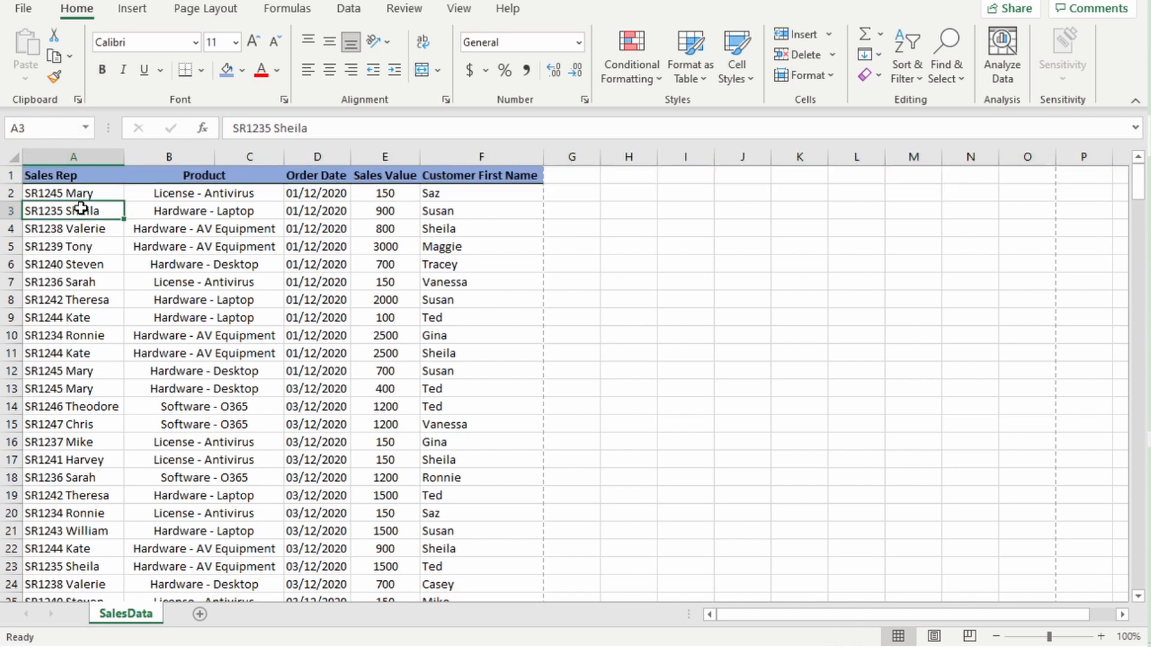
# Examine the header row across the print preview pages up to page 5 and return to the sheet.
pyautogui.hotkey('ctrl', 'p')
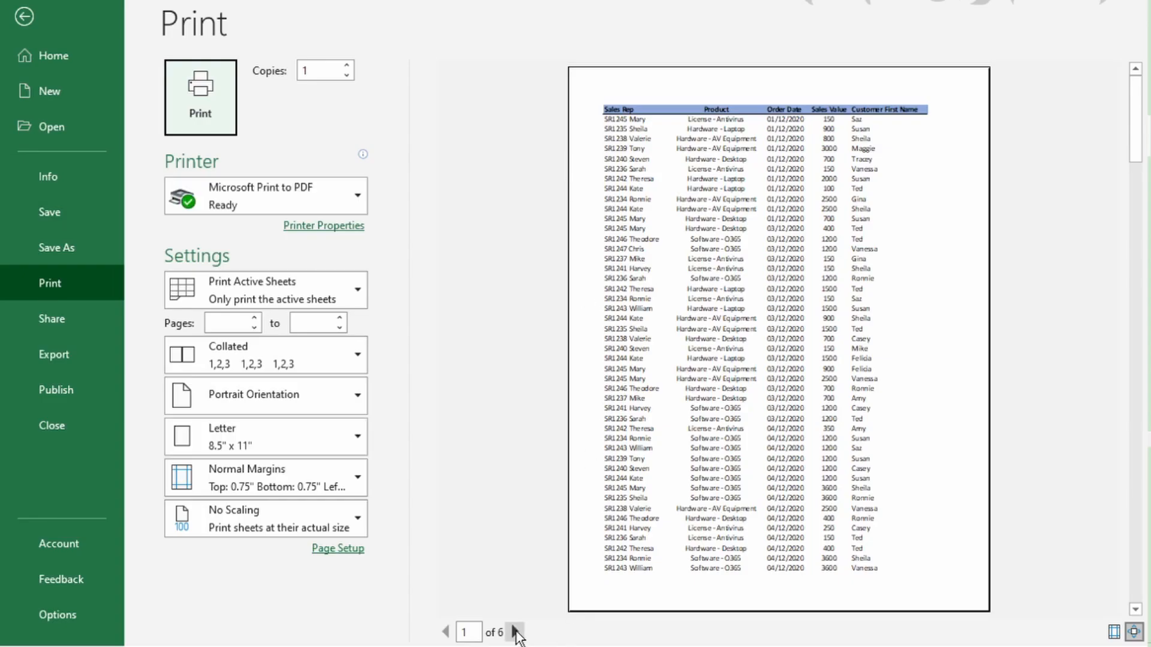
pyautogui.click(515, 632)
pyautogui.click(515, 632)
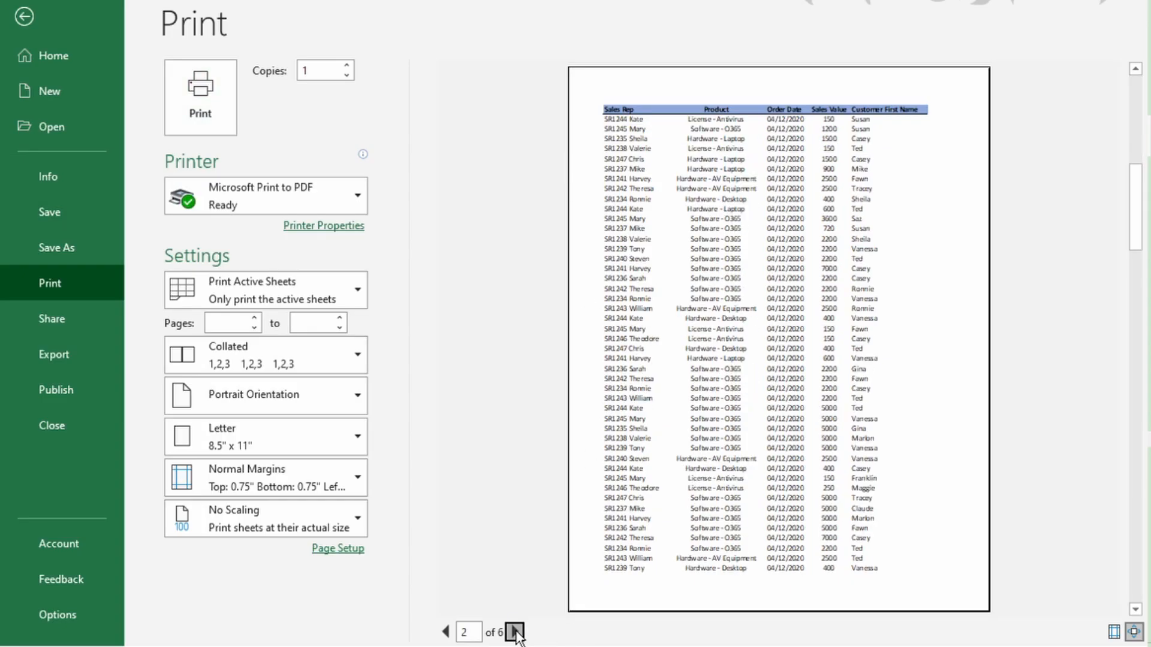
pyautogui.click(514, 633)
pyautogui.click(515, 632)
pyautogui.click(515, 633)
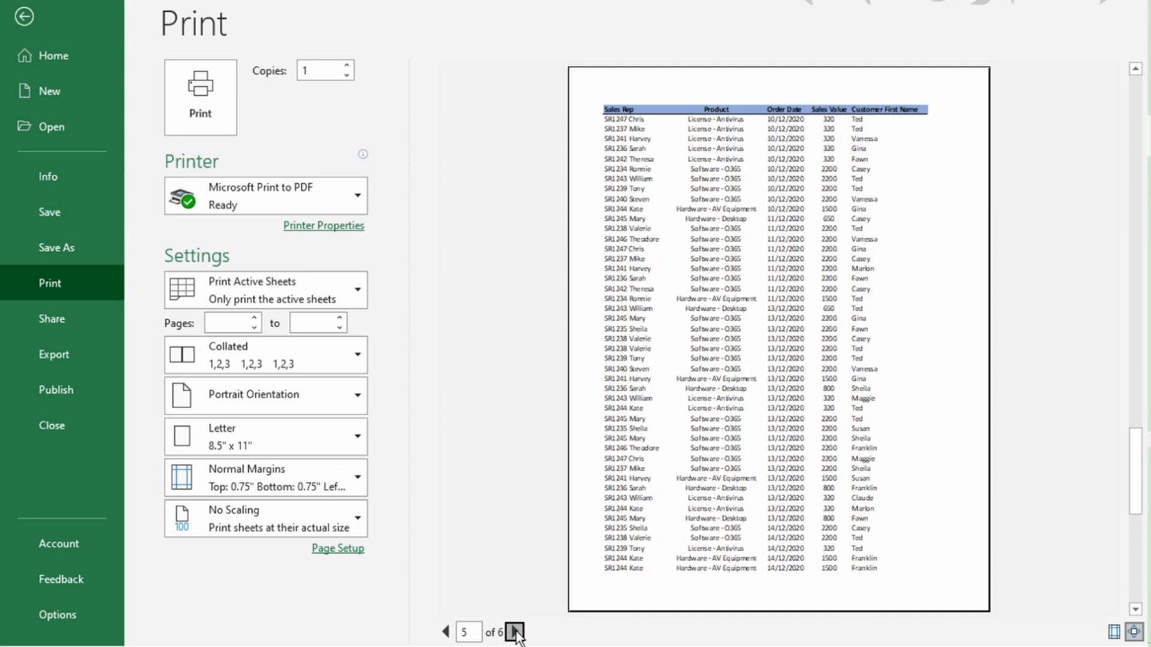
pyautogui.press('Escape')
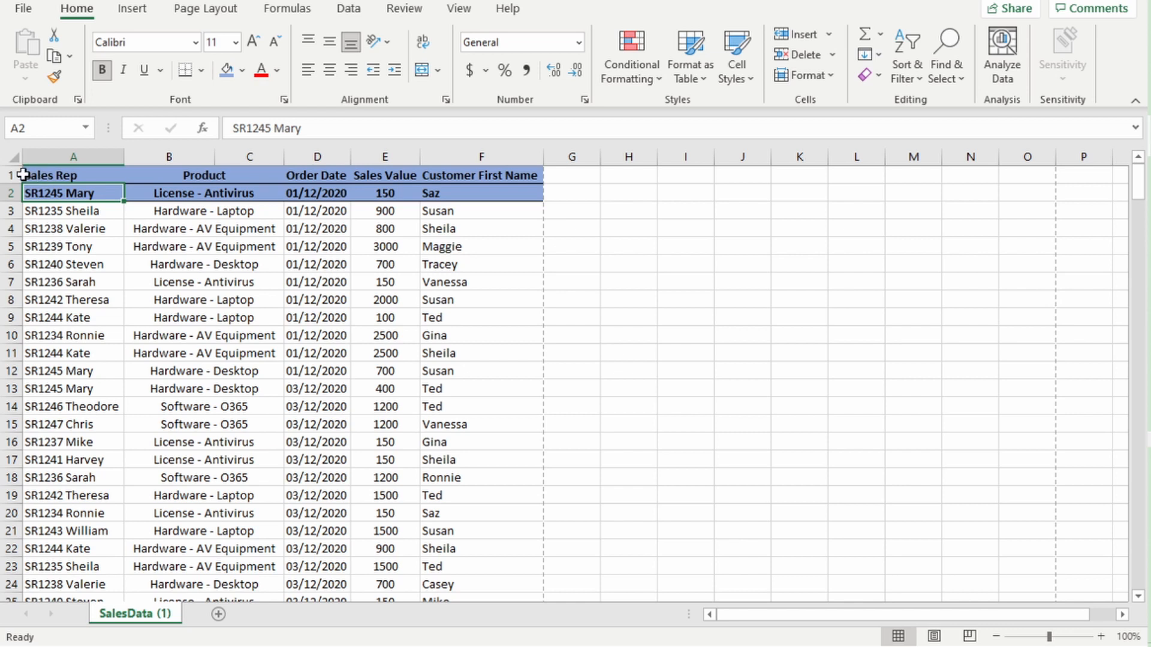
# Define rows 1 and 2 of the SalesData (1) sheet as the named range Print_Titles.
pyautogui.moveTo(9, 174); pyautogui.dragTo(9, 192)
pyautogui.click(47, 127)
pyautogui.write('Print_Titles')
pyautogui.press('Return')
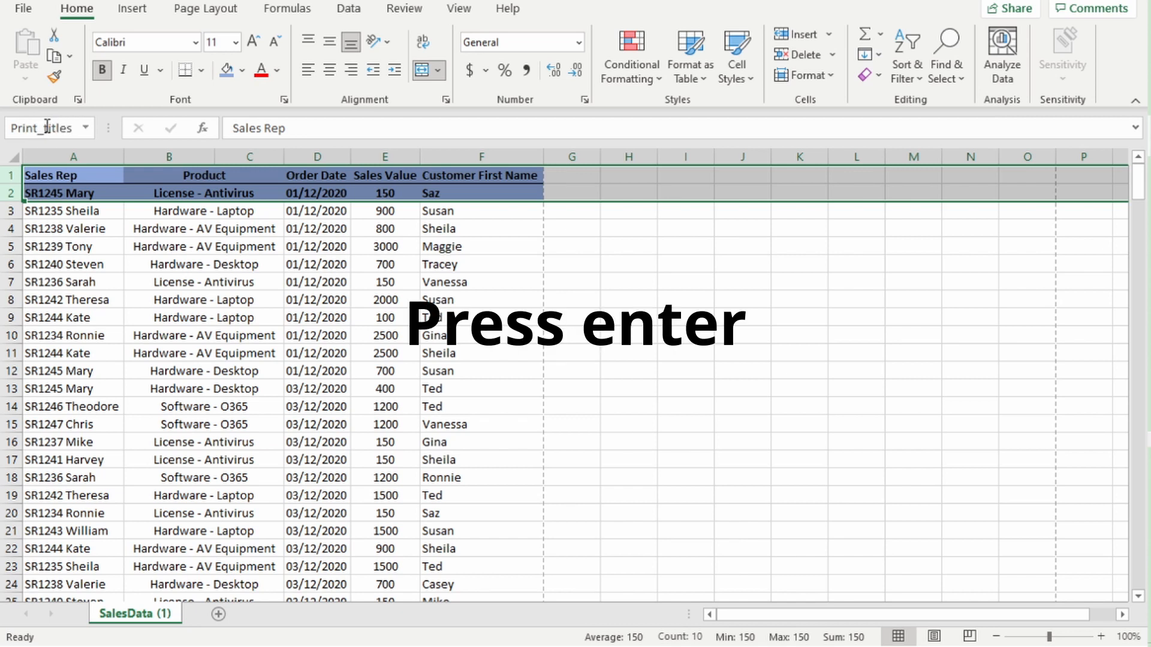
pyautogui.click(142, 299)
# Page through the print preview of SalesData (1) to examine the two title rows on each page.
pyautogui.hotkey('ctrl', 'p')
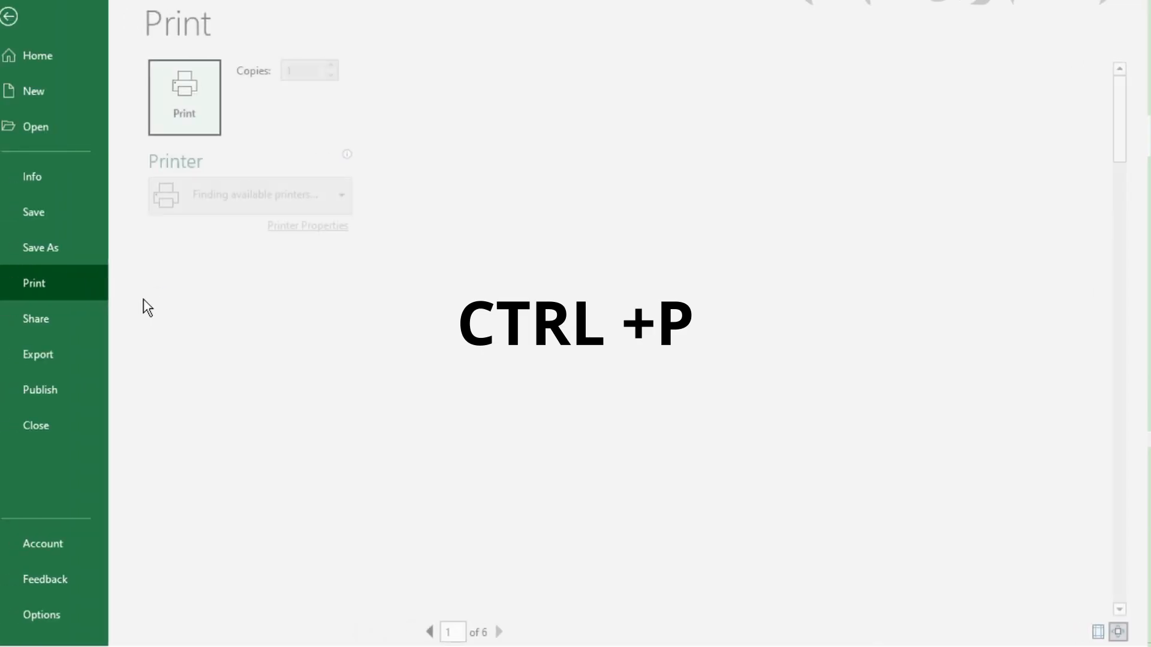
pyautogui.click(515, 632)
pyautogui.click(514, 631)
pyautogui.click(515, 632)
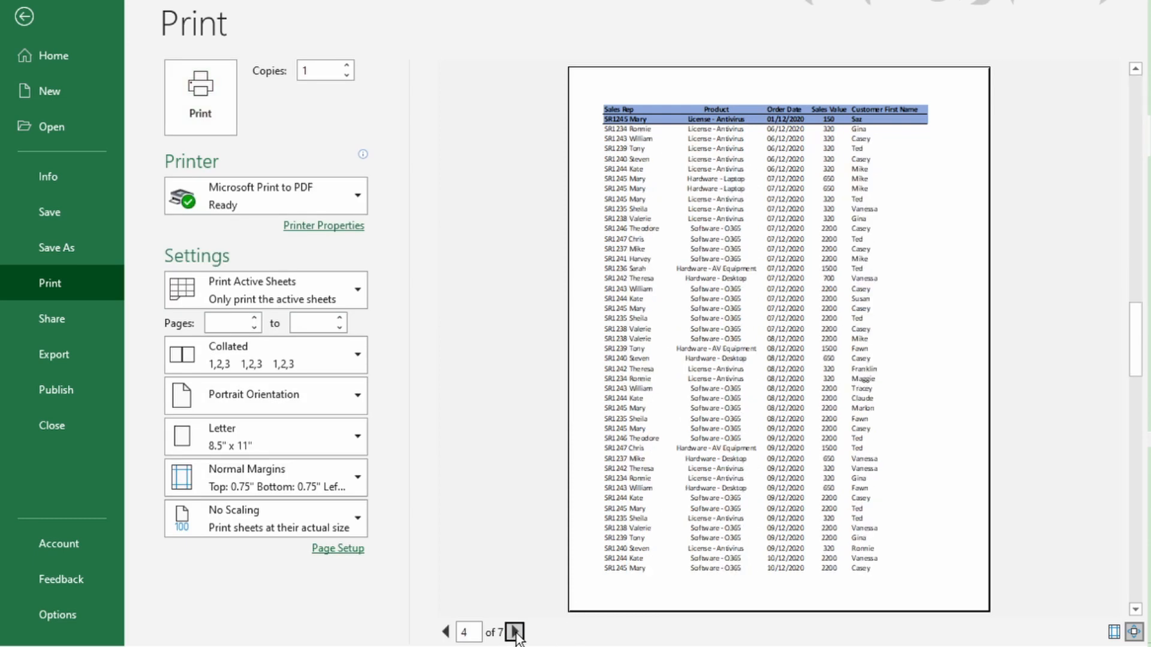
pyautogui.click(514, 632)
pyautogui.click(515, 632)
pyautogui.click(514, 632)
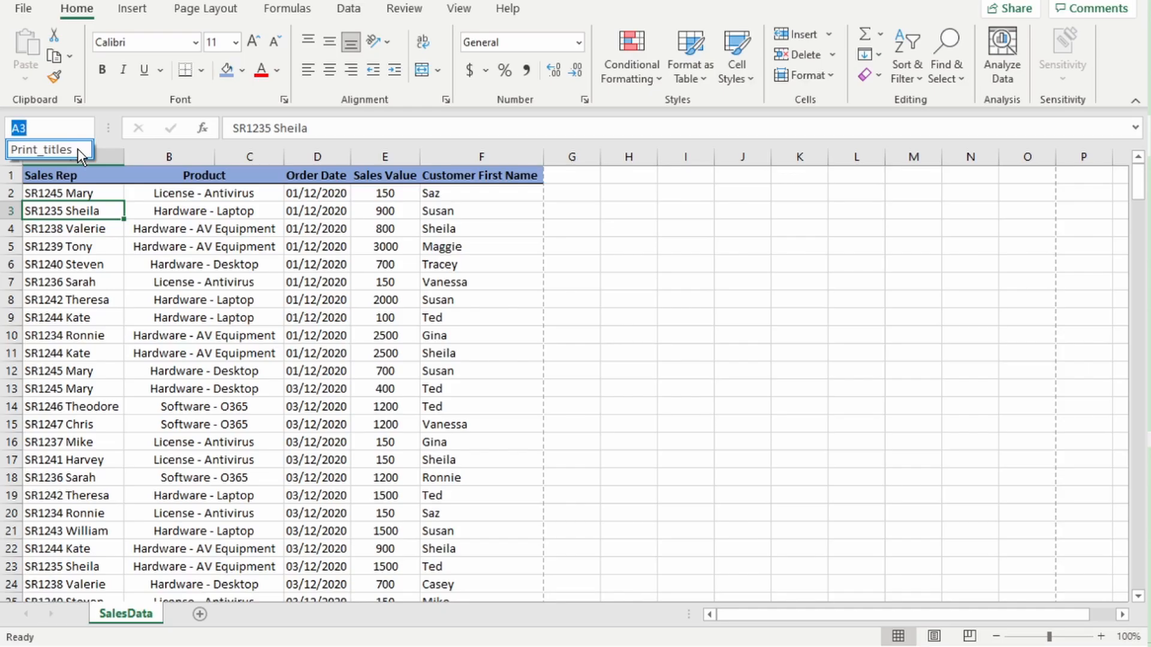
# Delete the Print_titles name from the SalesData sheet with the Name Manager and check the list of defined names.
pyautogui.click(145, 204)
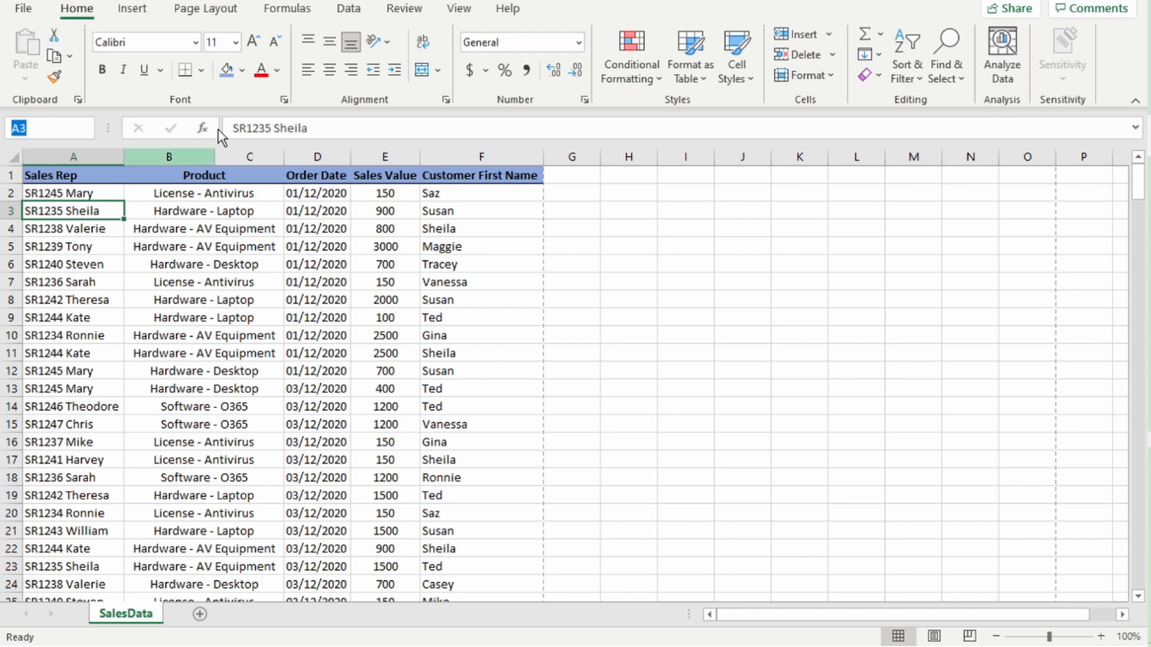
pyautogui.click(226, 213)
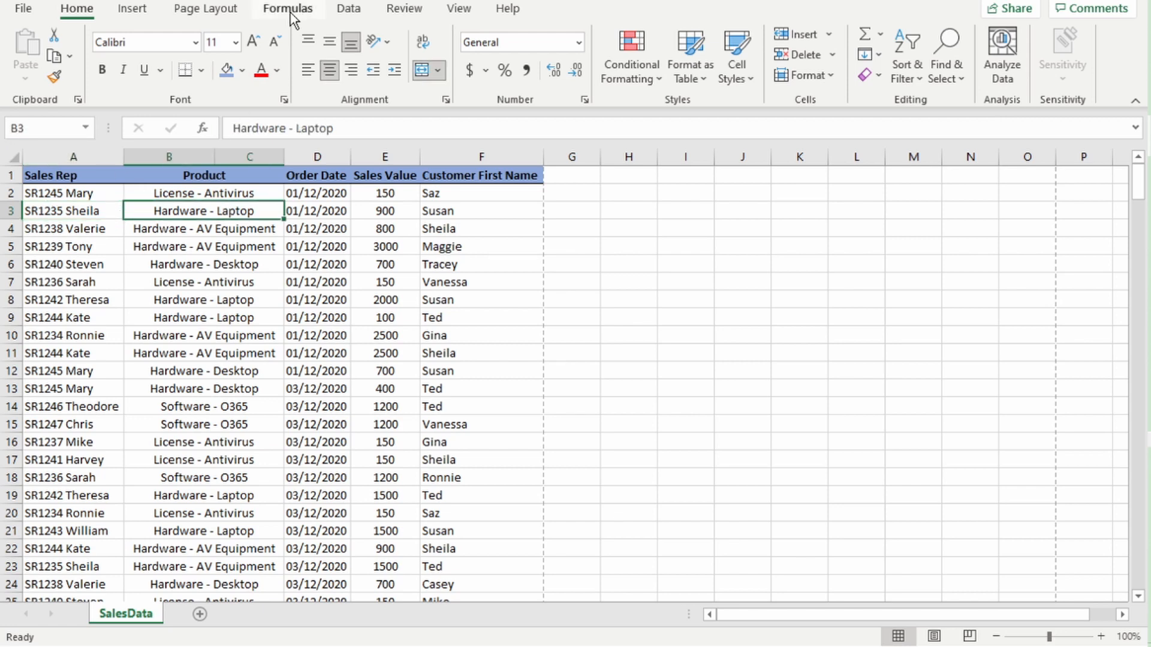
pyautogui.click(291, 12)
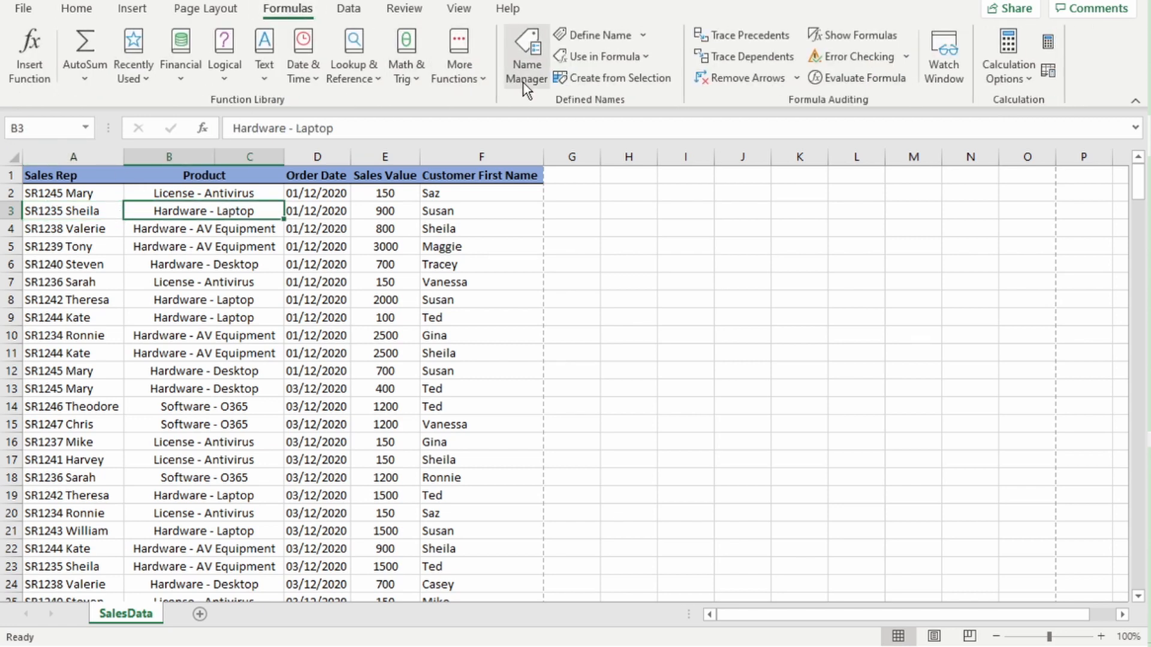
pyautogui.click(524, 85)
pyautogui.click(447, 252)
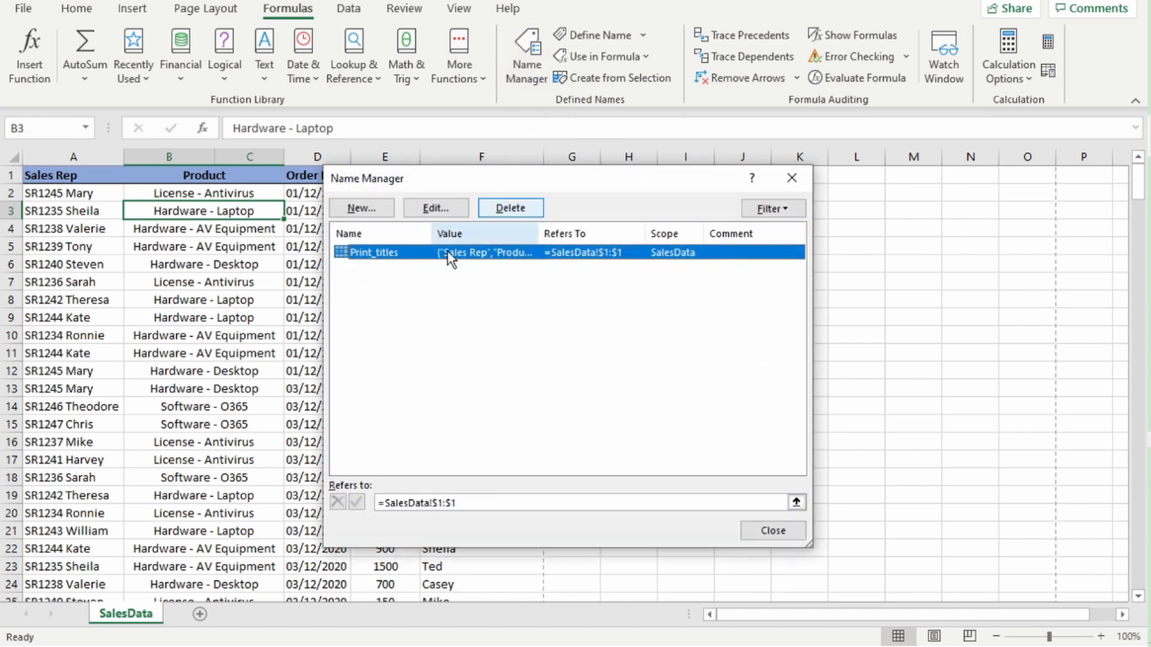
pyautogui.click(515, 211)
pyautogui.click(544, 365)
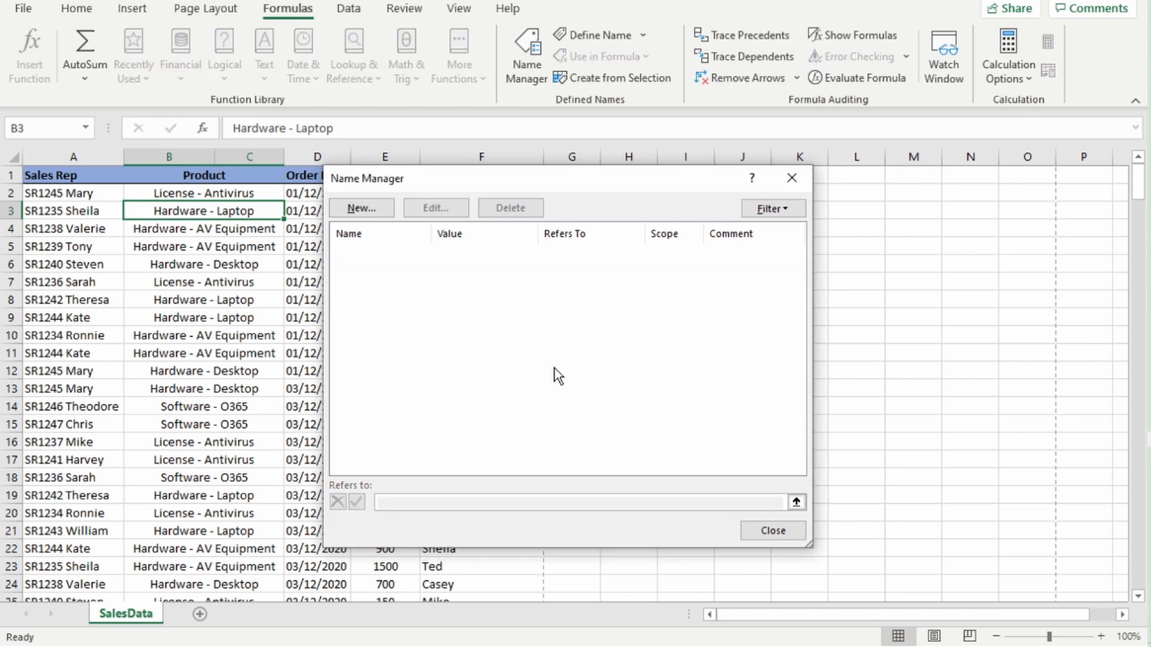
pyautogui.click(755, 537)
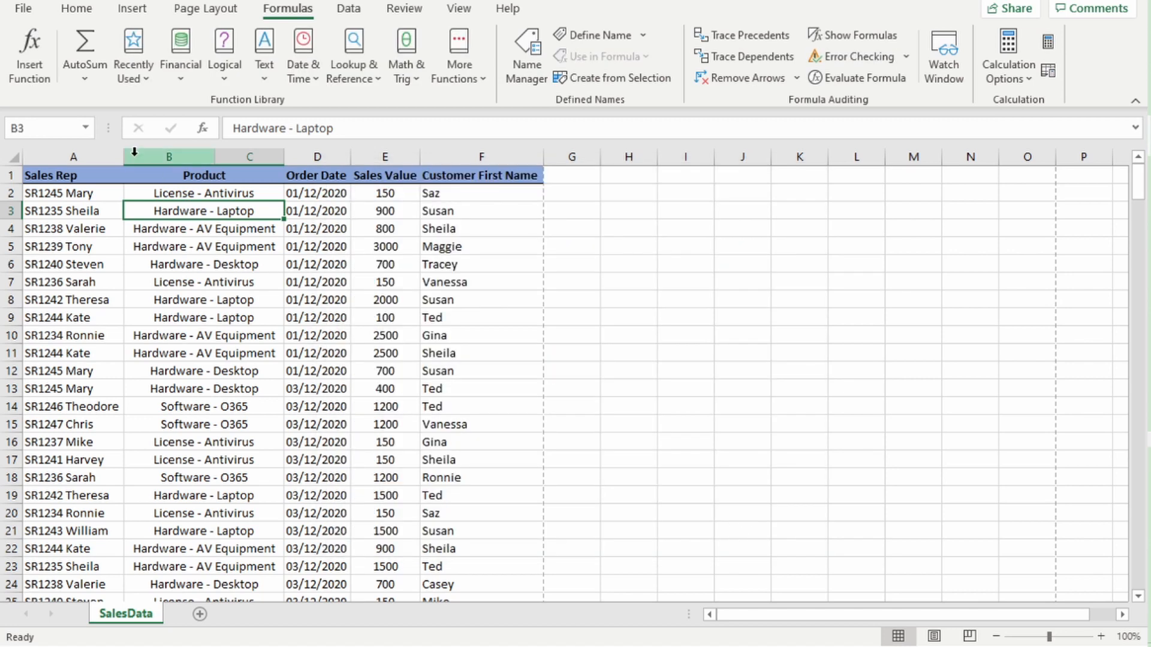
pyautogui.click(78, 129)
pyautogui.click(87, 132)
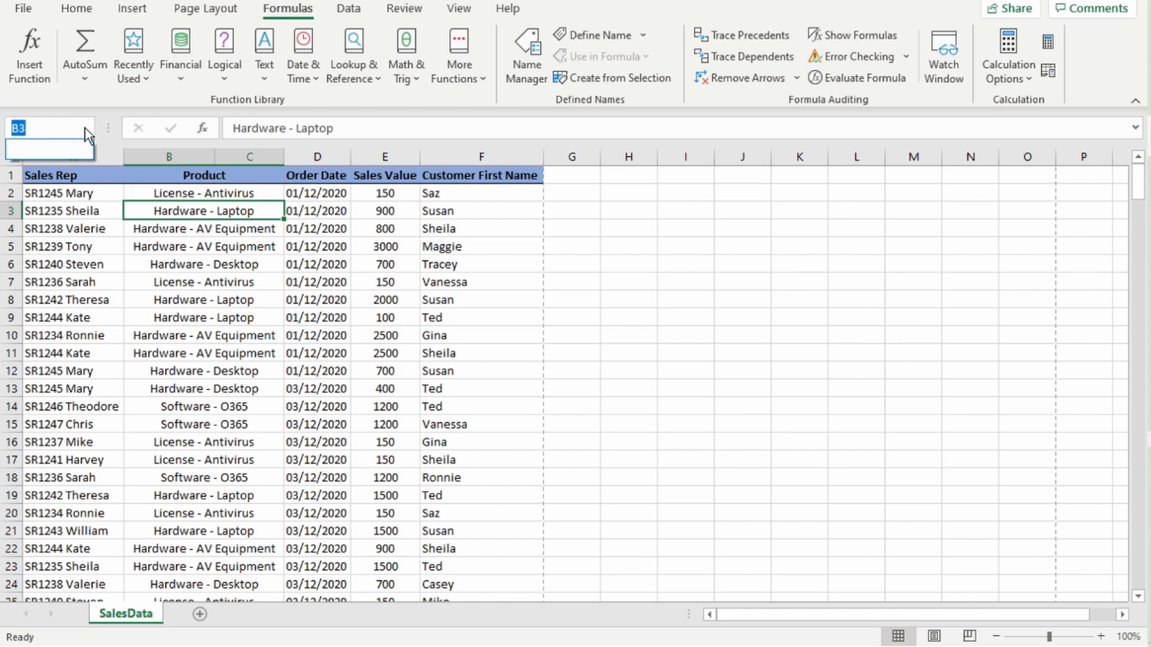